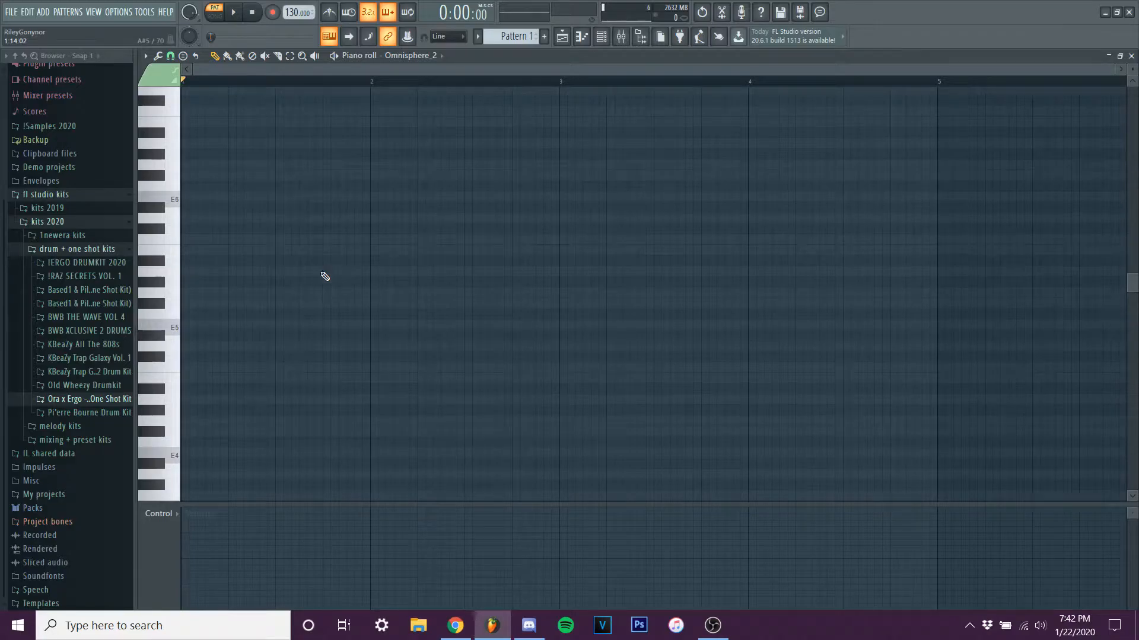
Examine the root note and scale options for scale highlighting in the piano roll.
scroll(225, 354, up, 3)
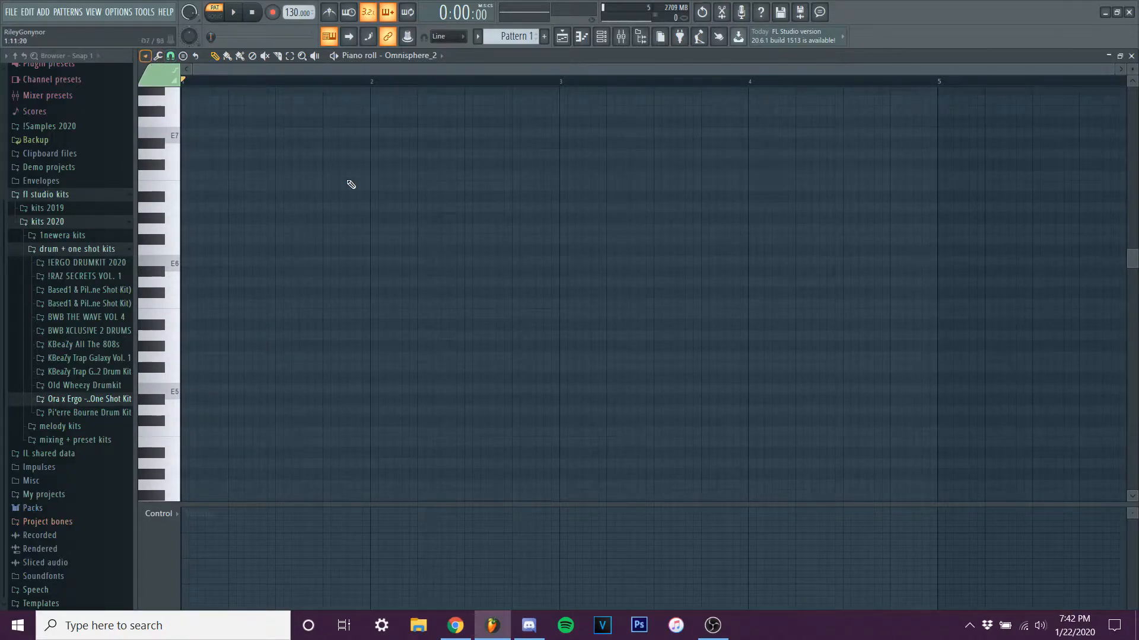
scroll(243, 308, down, 4)
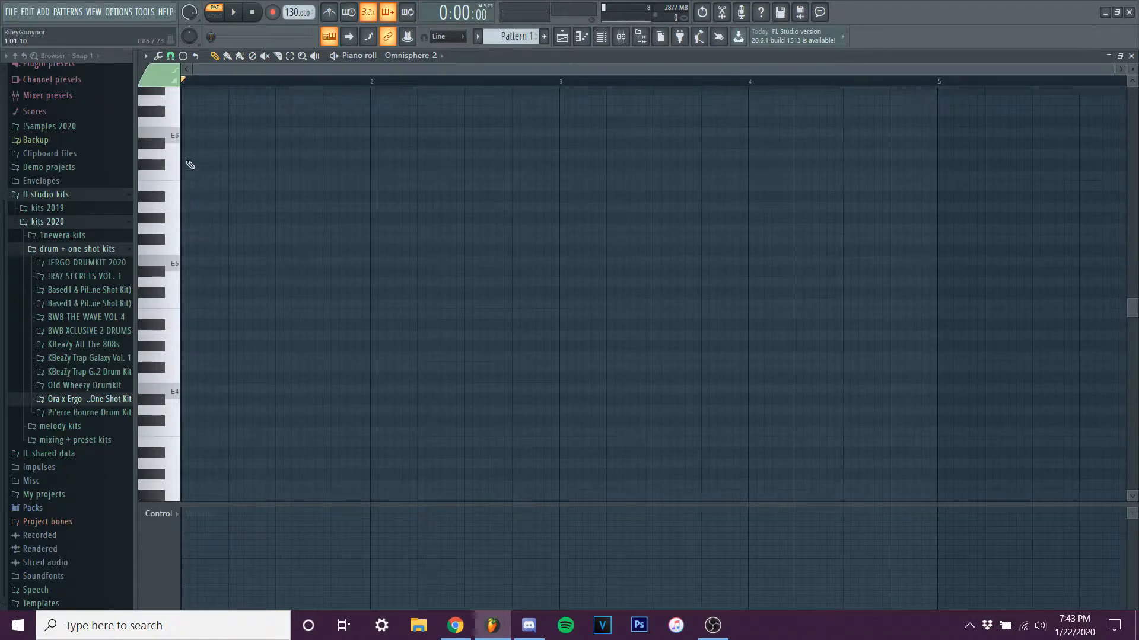
click(146, 57)
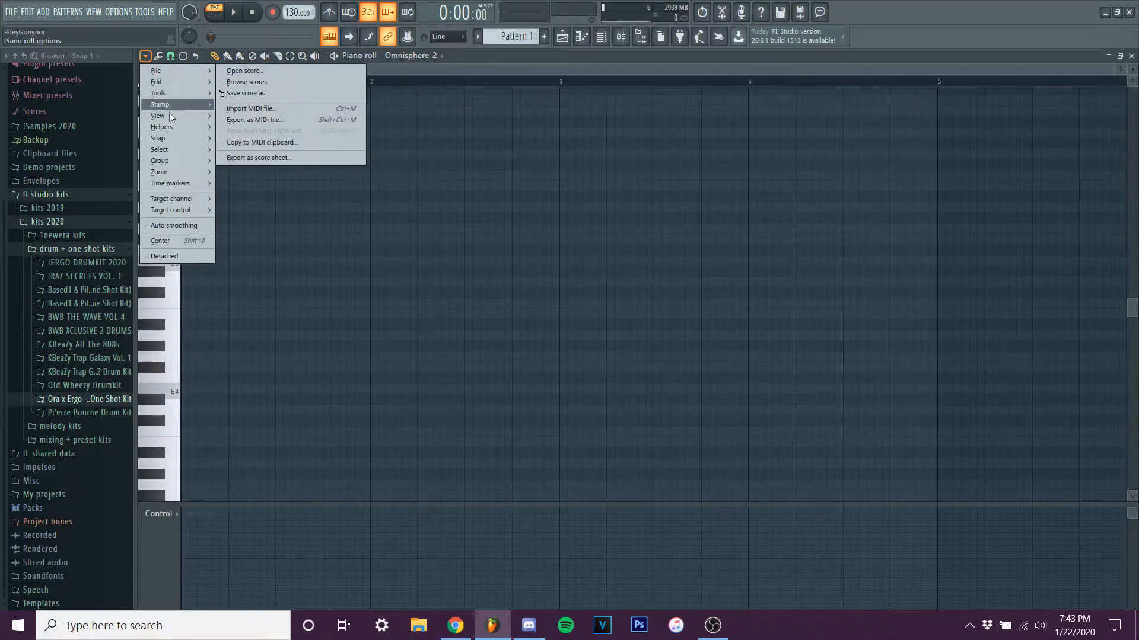
mouse_move(179, 127)
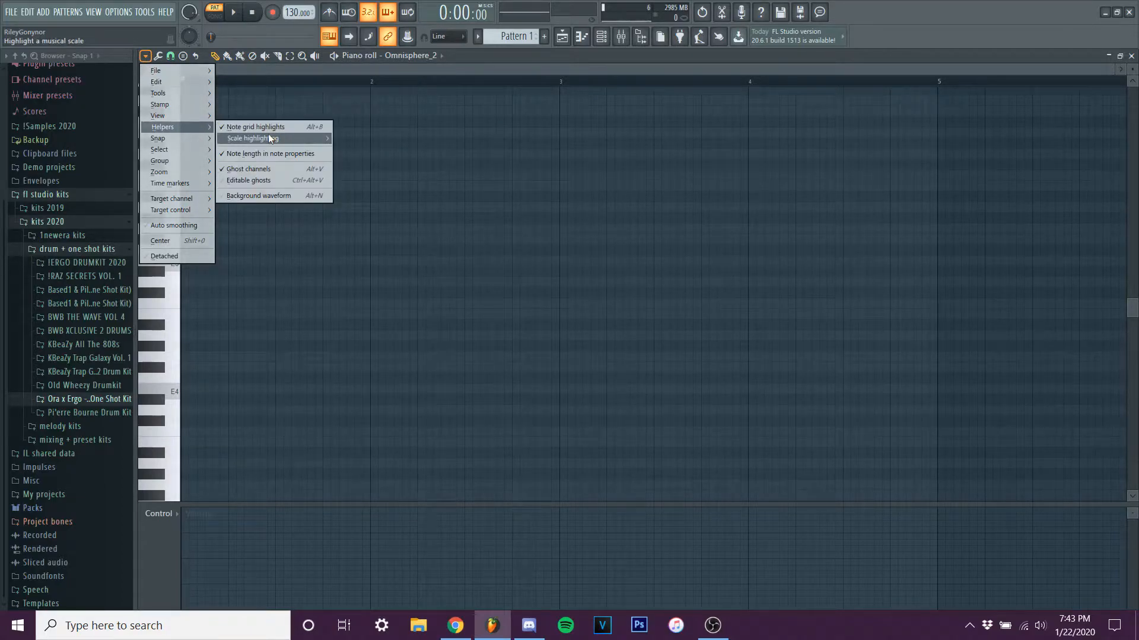
mouse_move(269, 134)
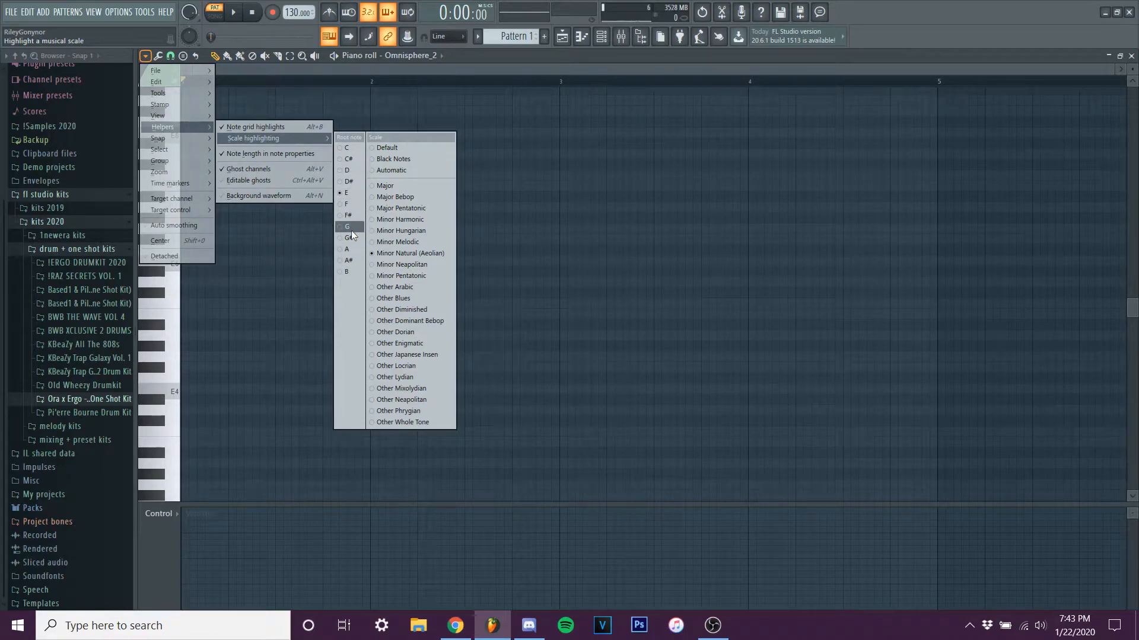
click(560, 261)
Draw a half-bar E4 note at the start of bar 1 and set its velocity to 73%.
scroll(307, 343, down, 1)
scroll(304, 339, up, 1)
scroll(305, 334, down, 1)
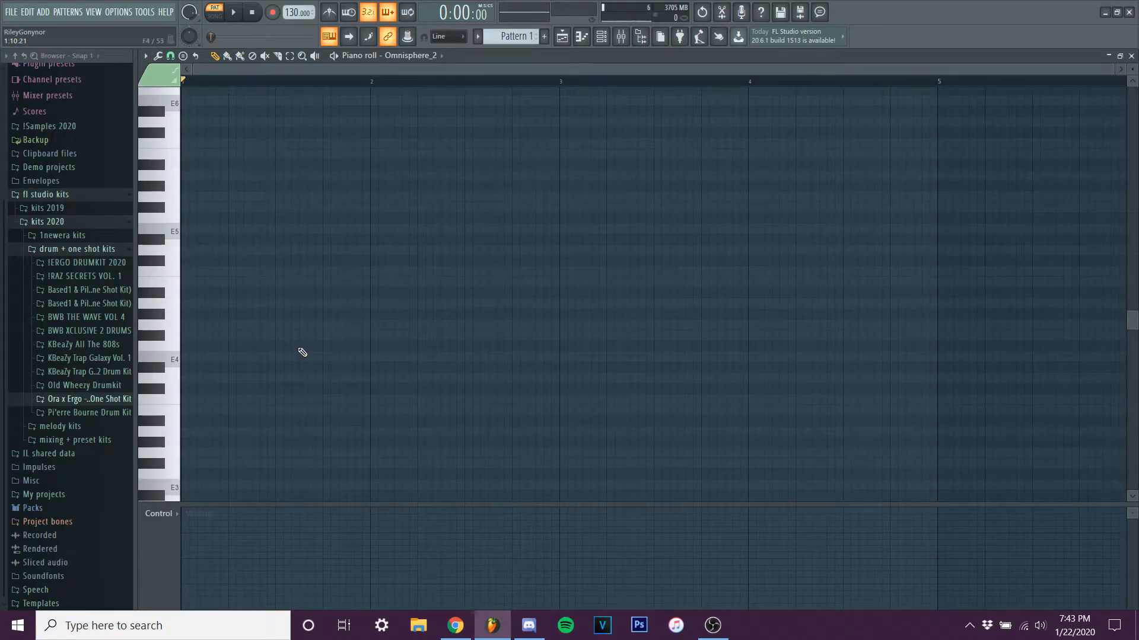
scroll(290, 344, down, 2)
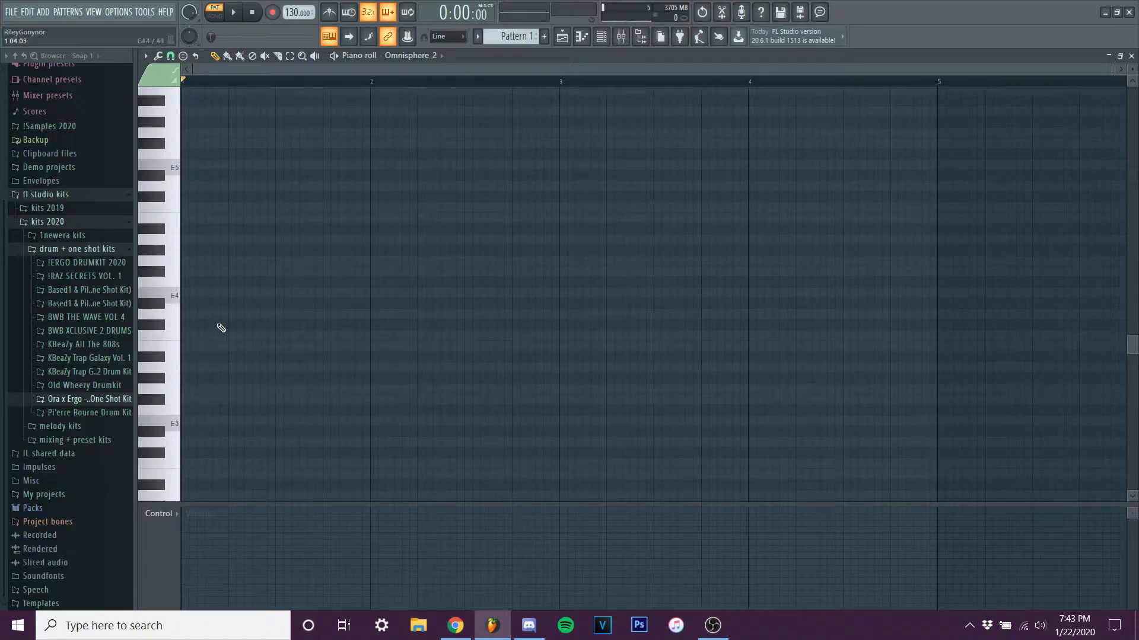
click(216, 293)
scroll(216, 293, up, 1)
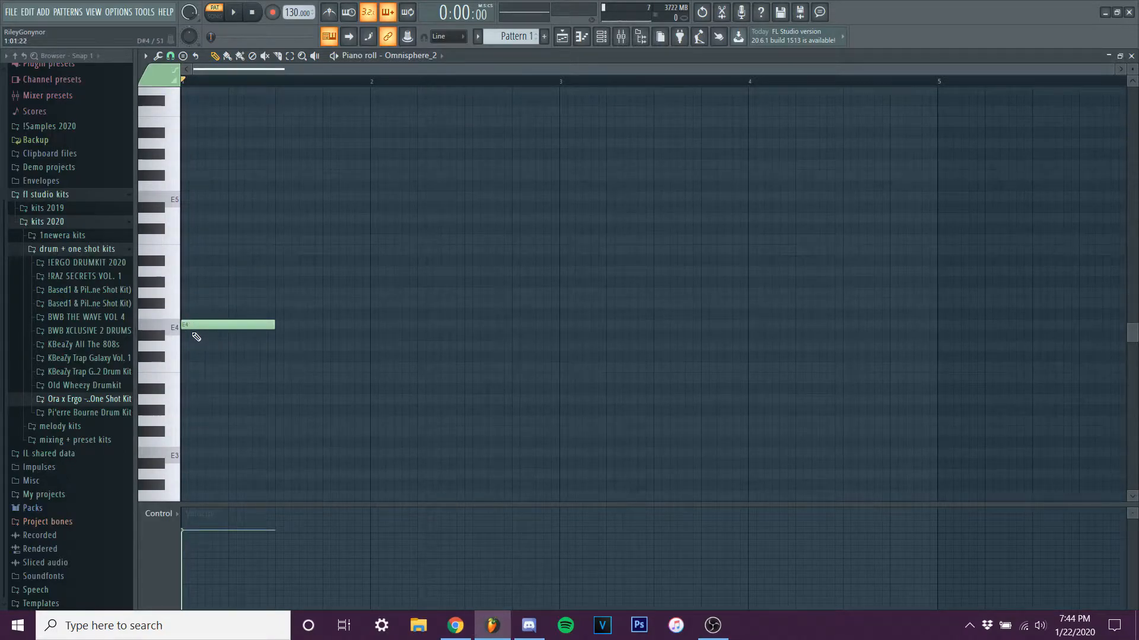
click(197, 536)
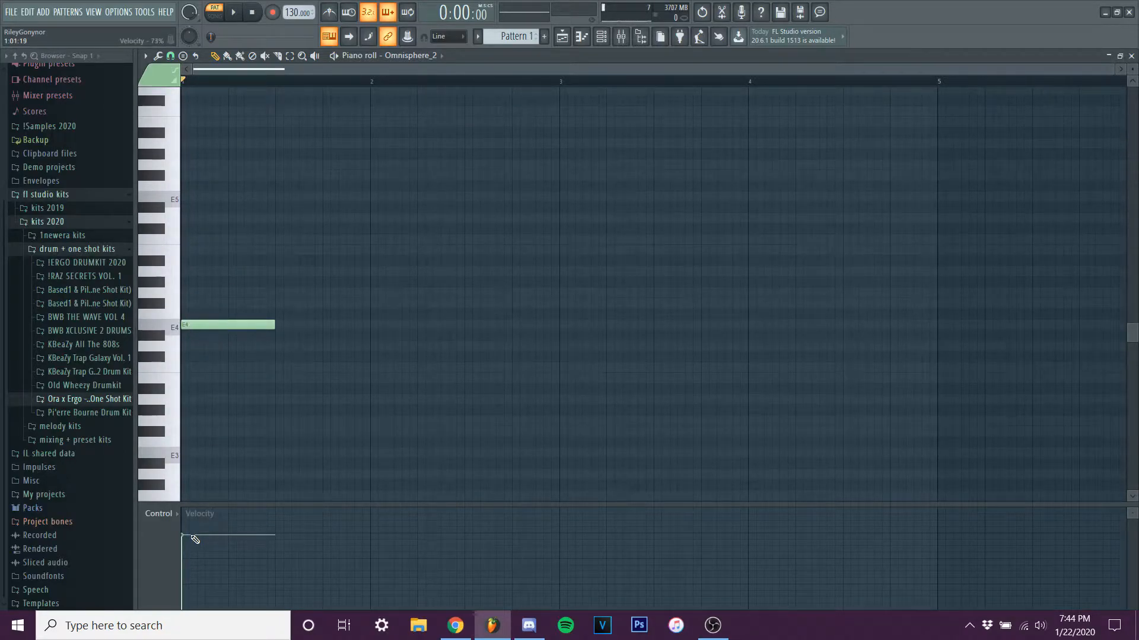
Add half-bar G4 and B4 notes above E4 to complete the triad, and play the chord.
click(178, 325)
click(189, 326)
drag(199, 293, 187, 293)
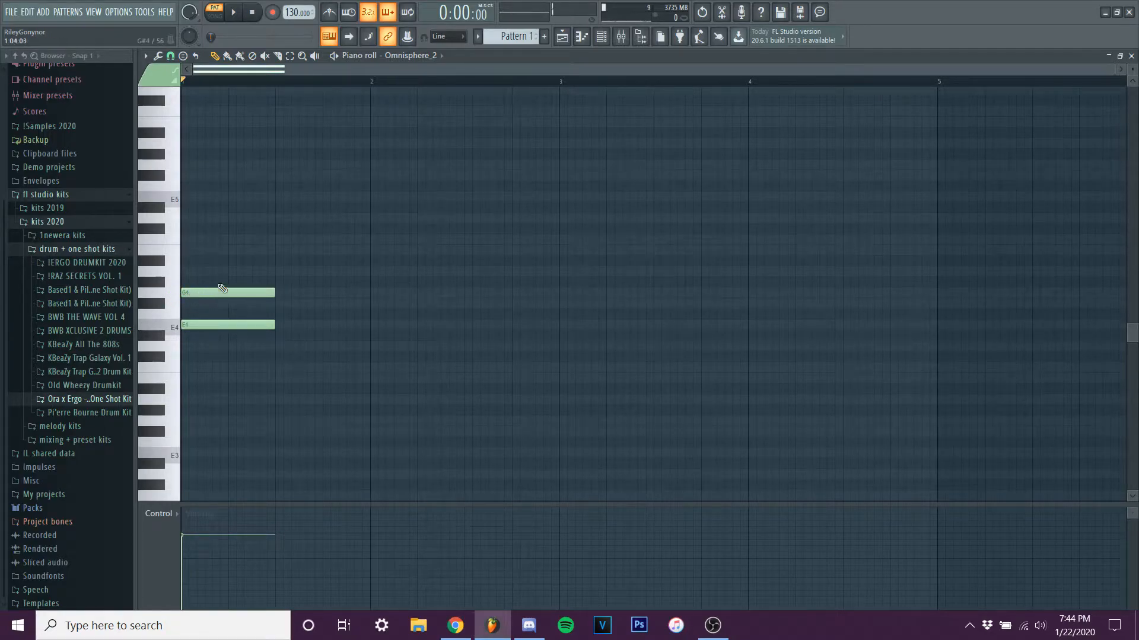
click(196, 250)
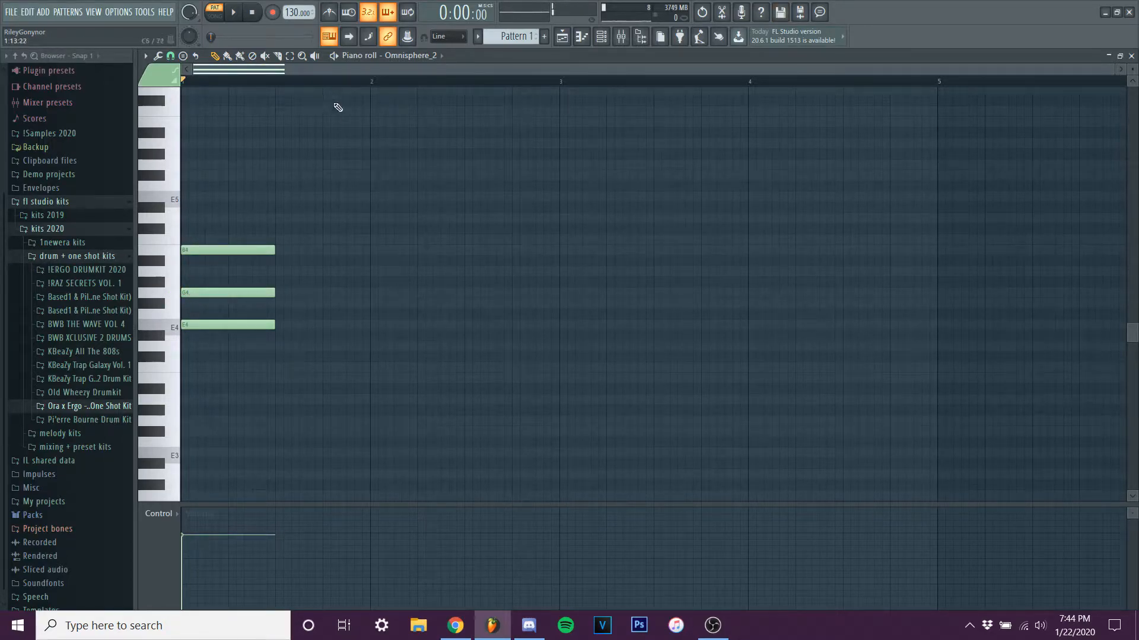
click(235, 14)
click(252, 13)
click(278, 326)
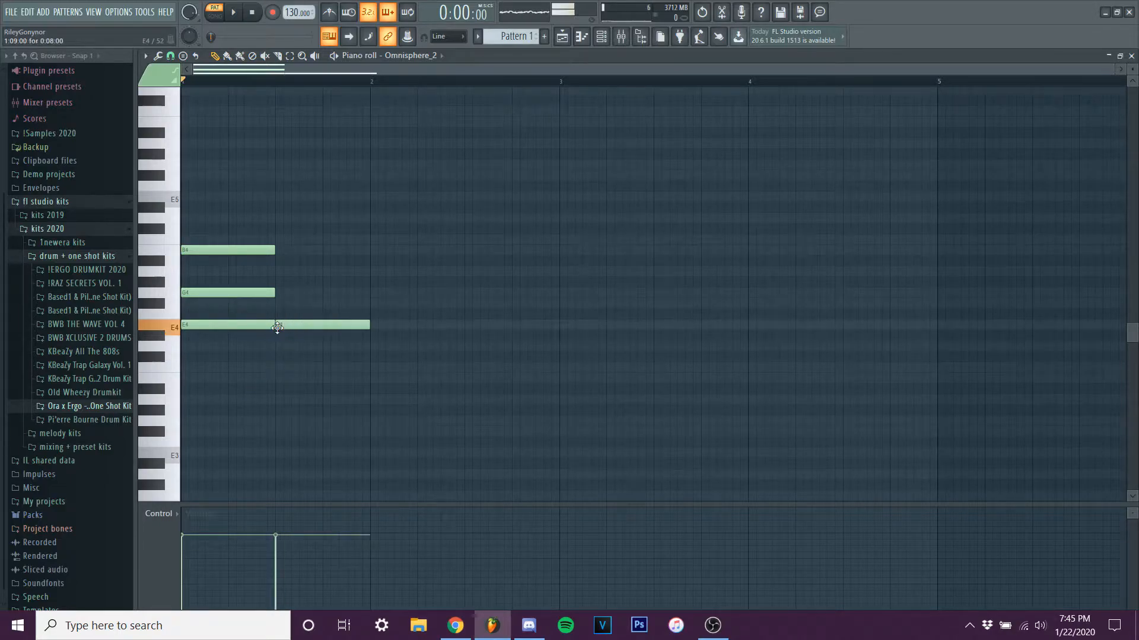
click(277, 303)
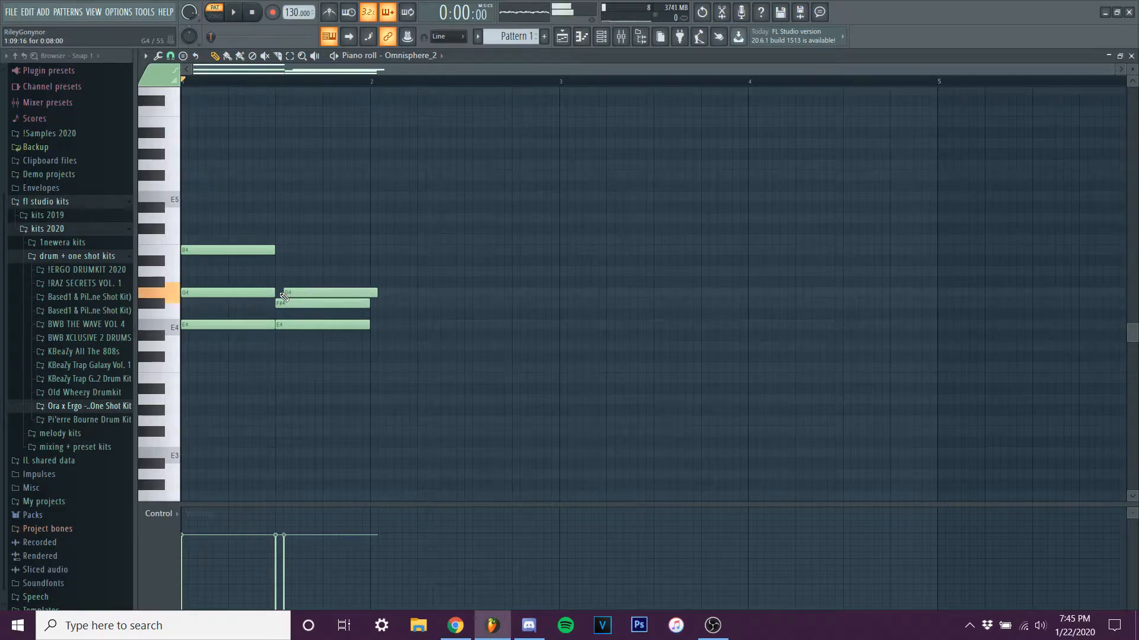
right_click(288, 303)
right_click(294, 325)
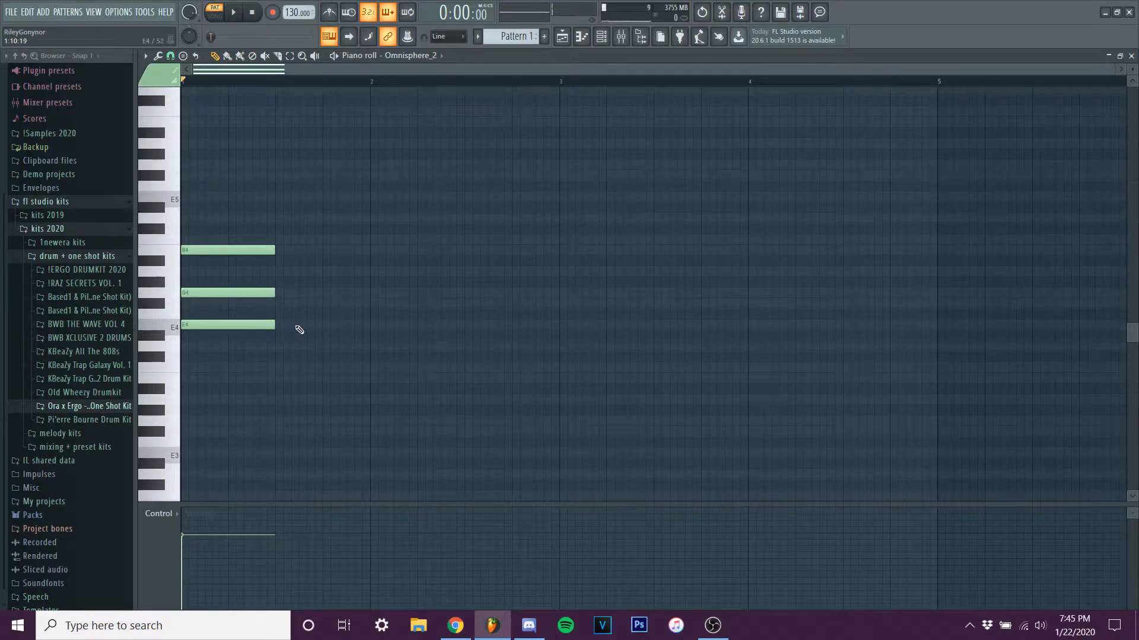
click(277, 325)
click(286, 293)
drag(287, 295, 281, 294)
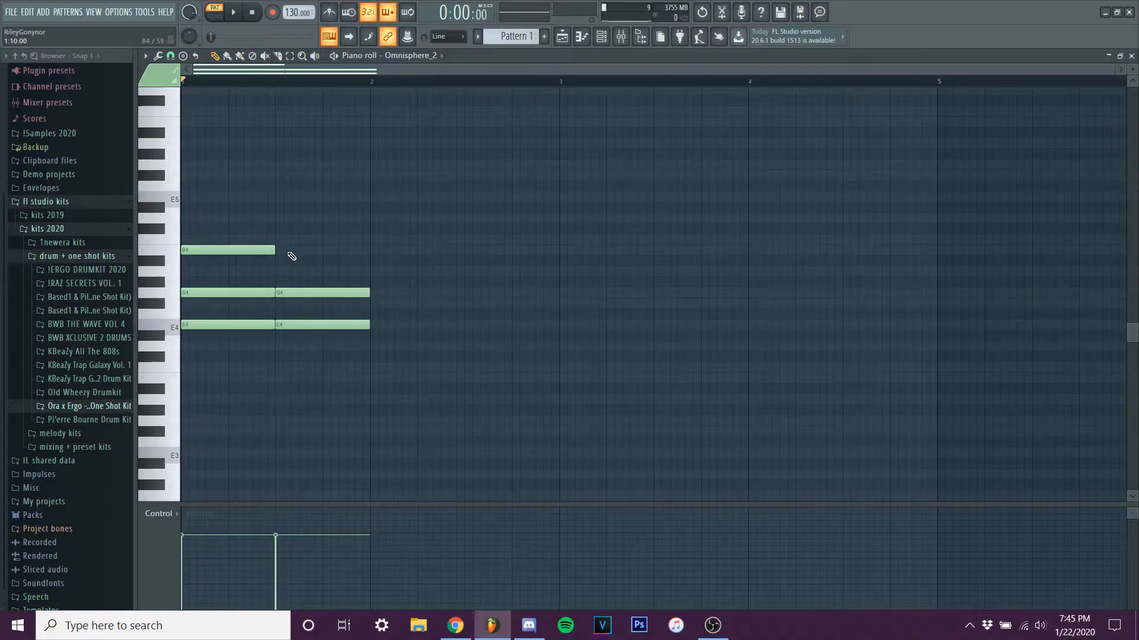
drag(289, 250, 281, 250)
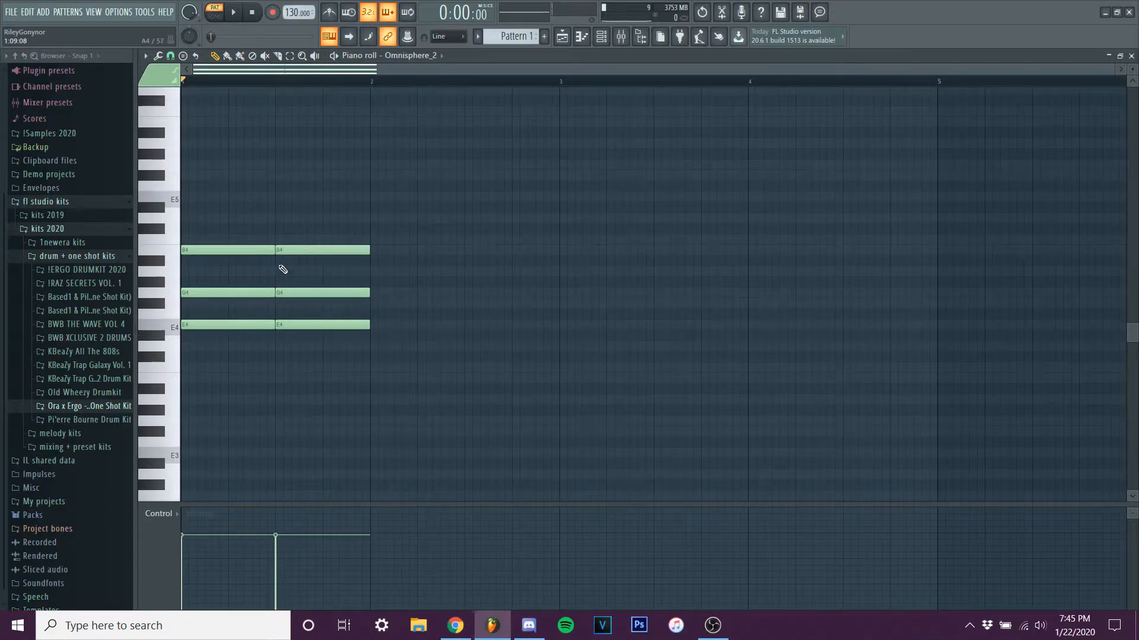
right_click(314, 250)
right_click(307, 293)
right_click(301, 325)
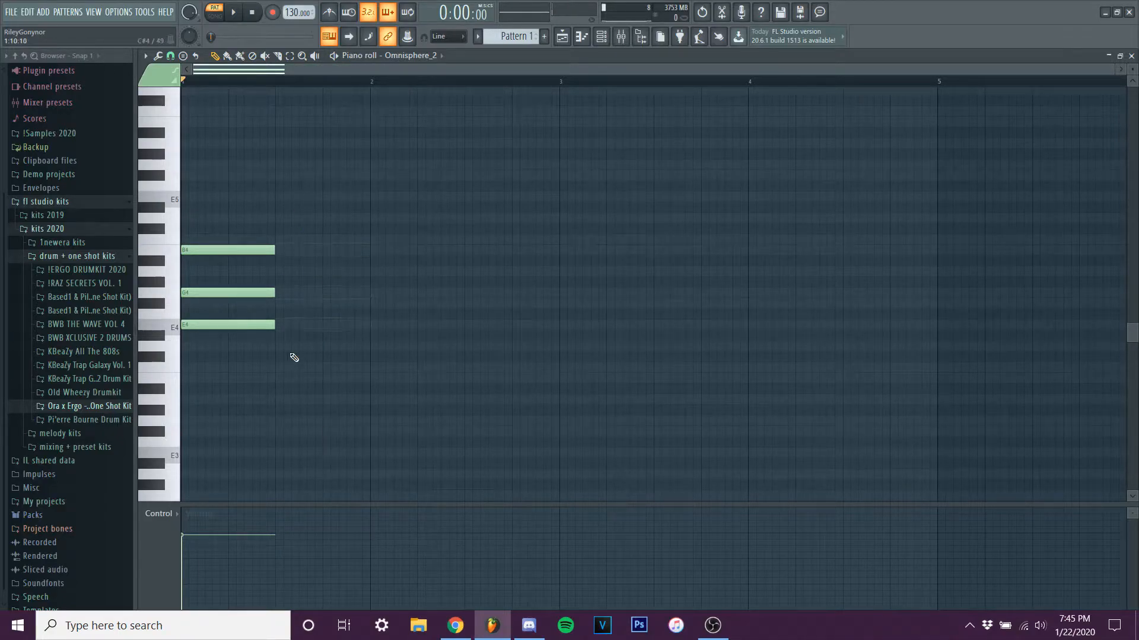
Try the chord with a D5 note added above B4, playing it back.
click(188, 218)
click(234, 12)
click(234, 13)
right_click(212, 219)
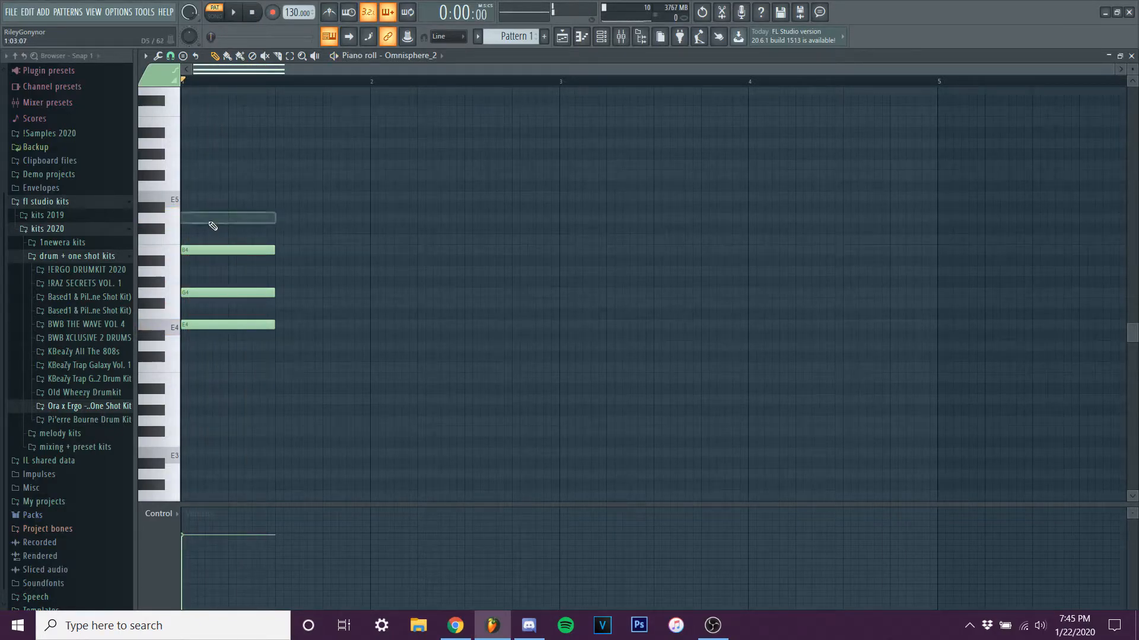
Try the chord with both D5 and F#5 stacked above B4, playing it back.
click(190, 219)
drag(190, 176, 168, 177)
key(space)
key(space)
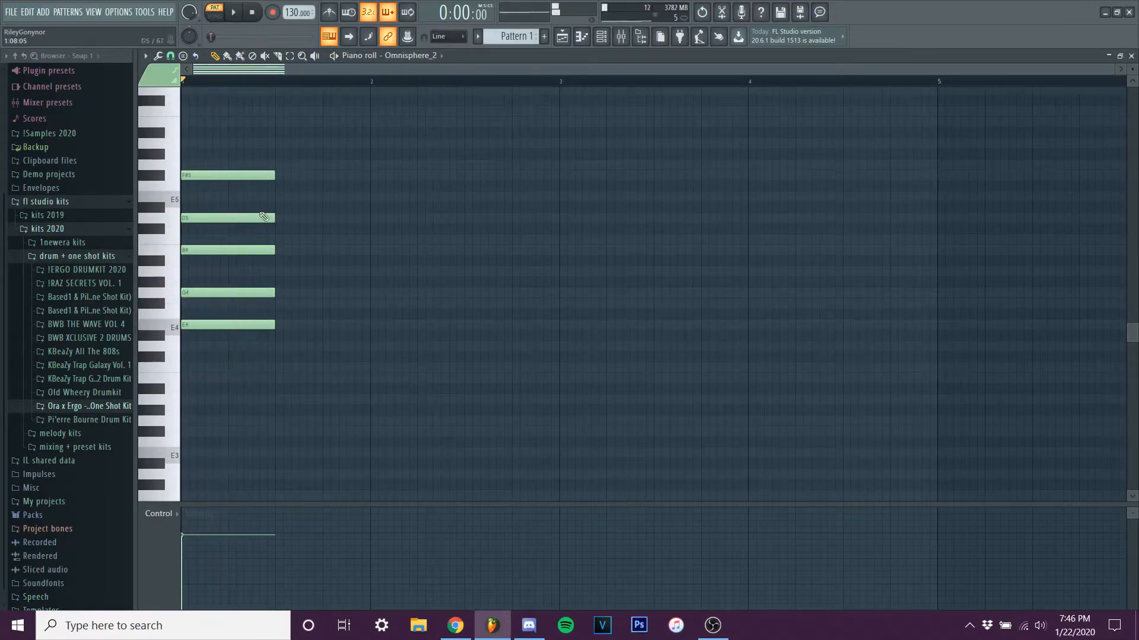
right_click(229, 217)
right_click(224, 176)
Move the chord's G4 note up one octave to G5 and play the open voicing.
scroll(219, 193, up, 1)
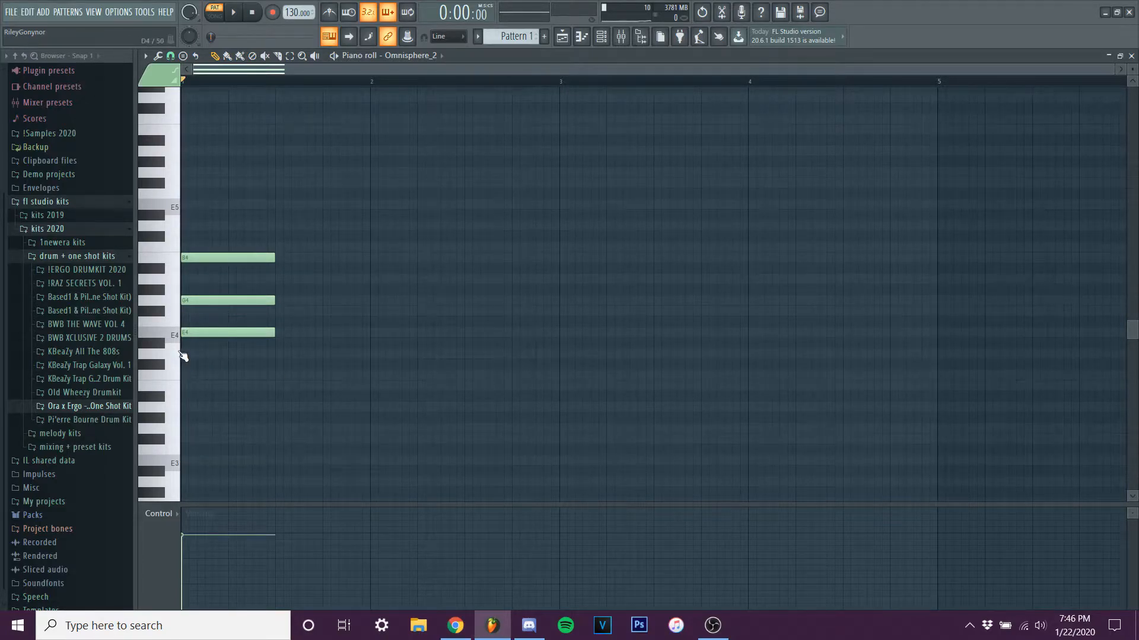
scroll(237, 312, up, 2)
click(245, 300)
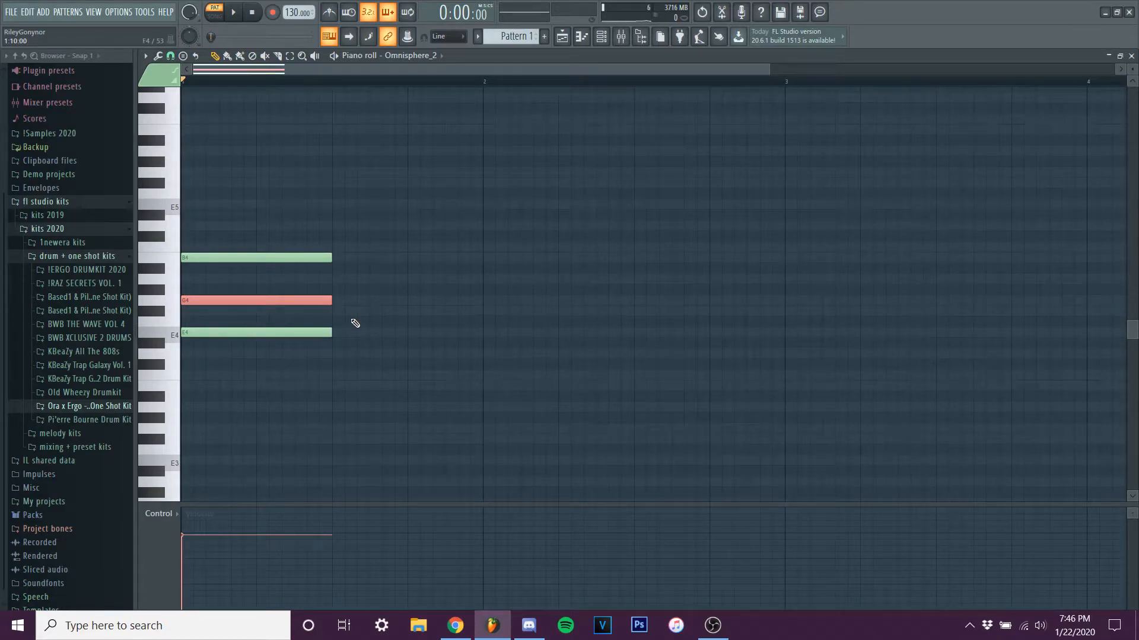
key(ctrl+Up)
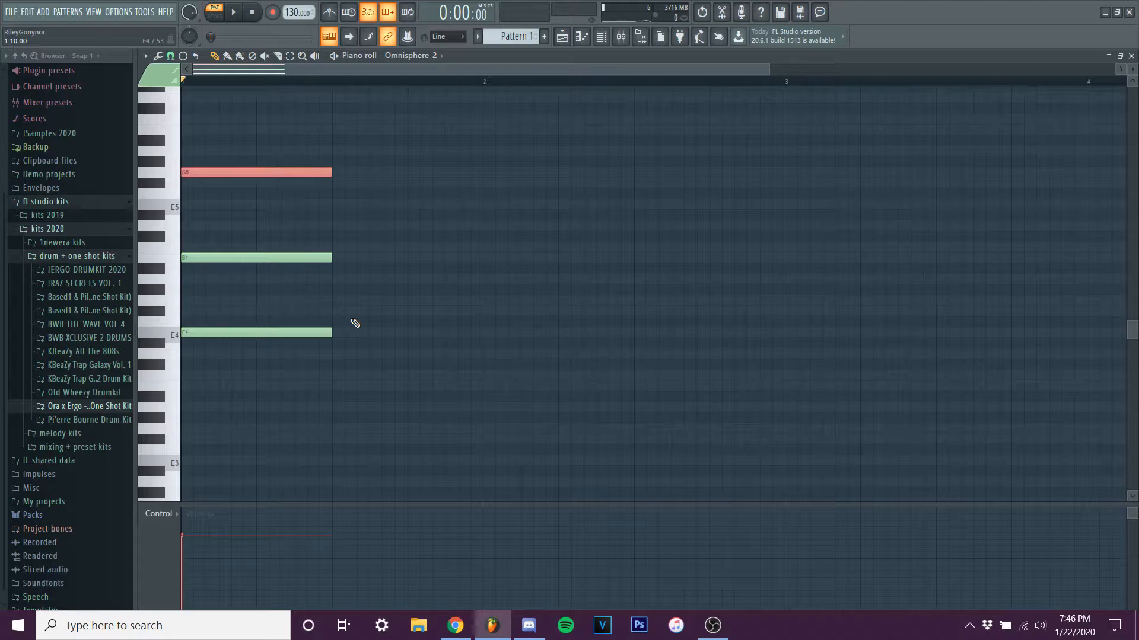
ctrl+click(367, 199)
key(space)
key(space)
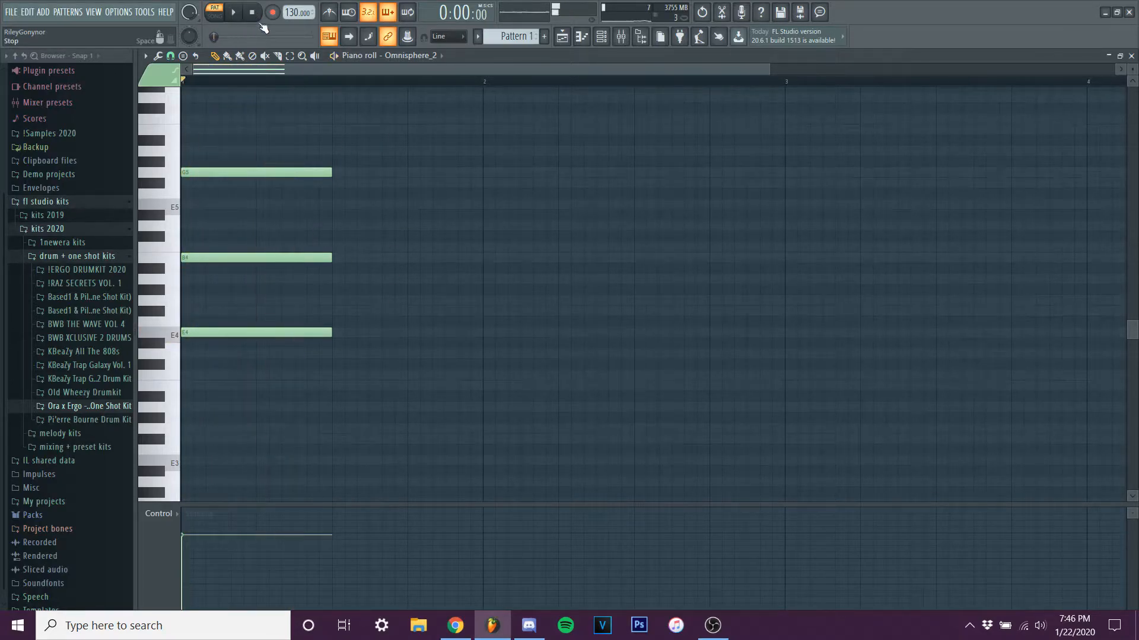
Move the G5 note back down one octave to G4 and play the closed voicing.
drag(229, 138, 325, 235)
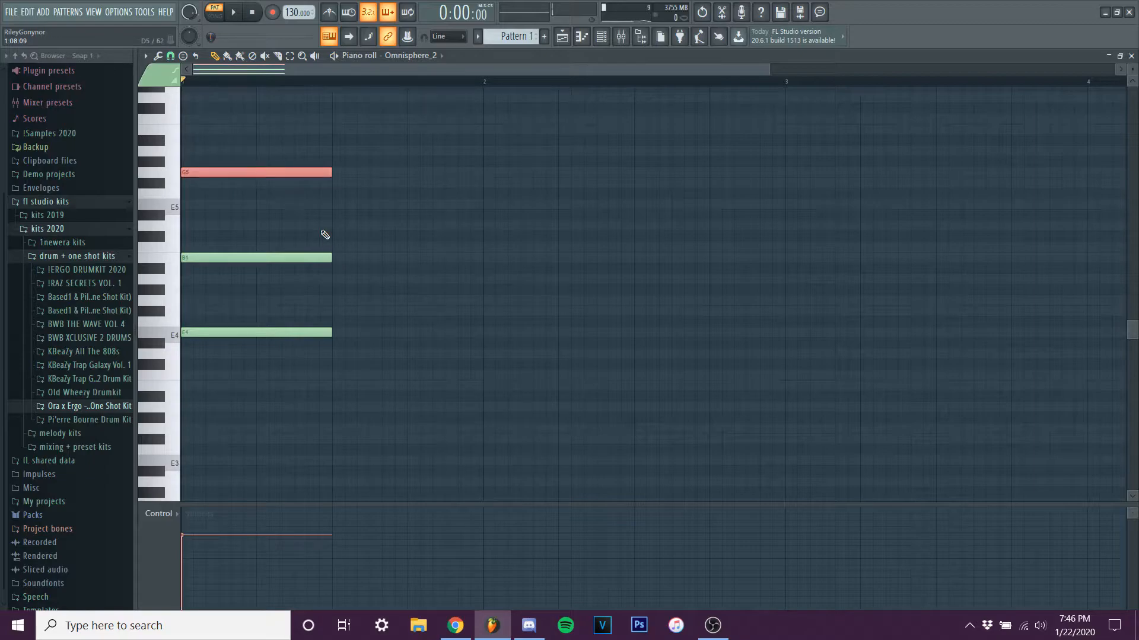
key(ctrl+Down)
key(space)
Play the chord again with its G note raised one octave, and return the note to G4.
key(space)
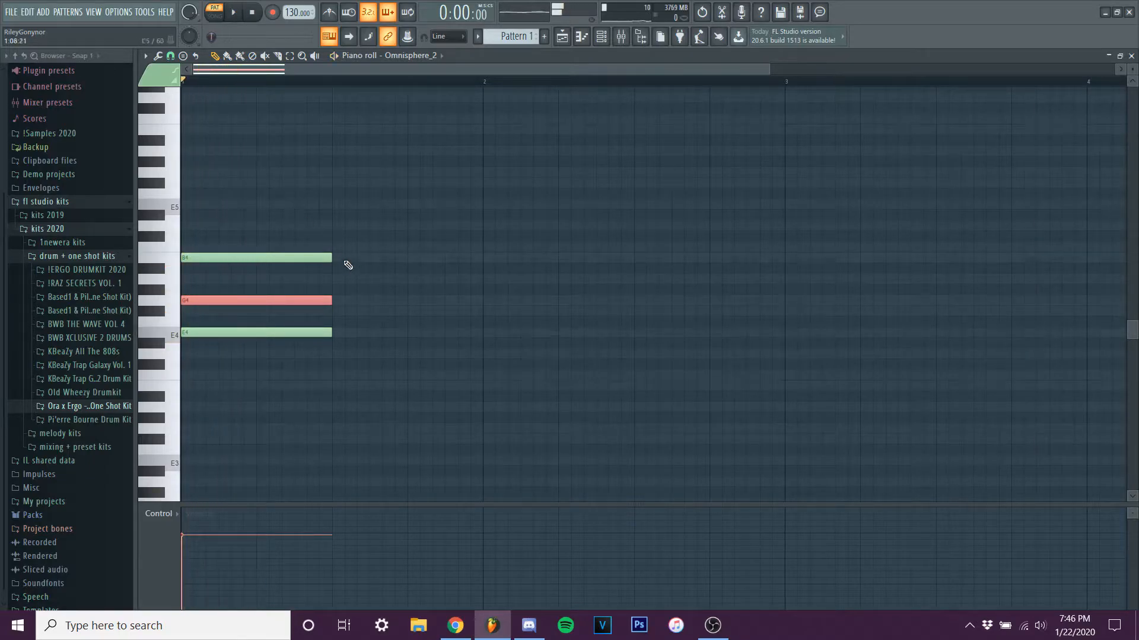
key(ctrl+Up)
key(space)
key(space)
ctrl+click(391, 304)
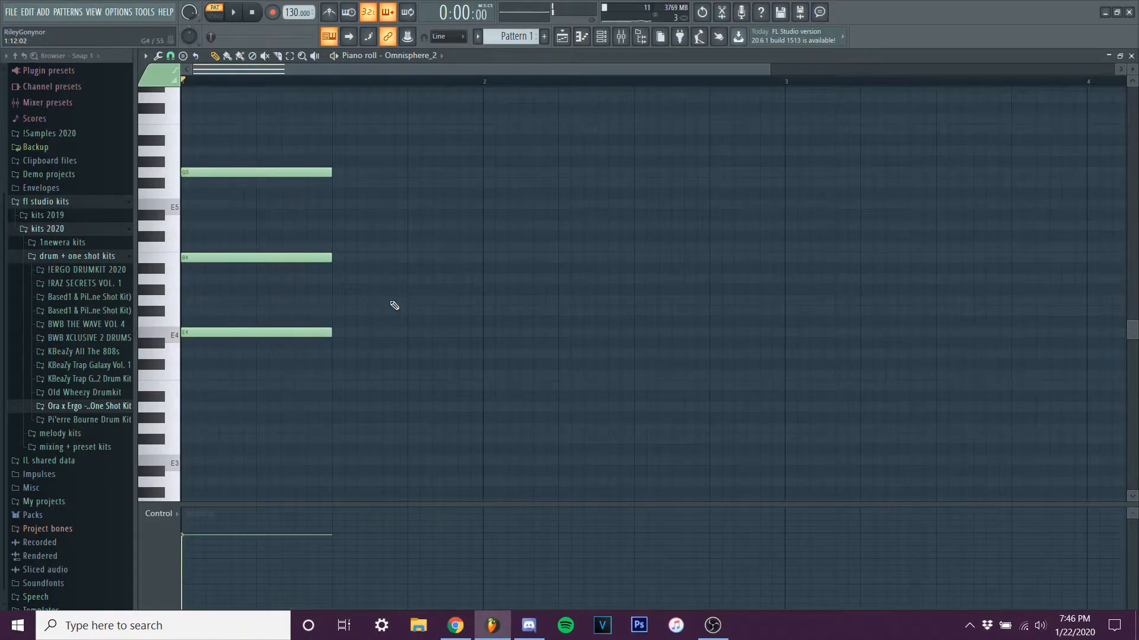
scroll(394, 306, down, 2)
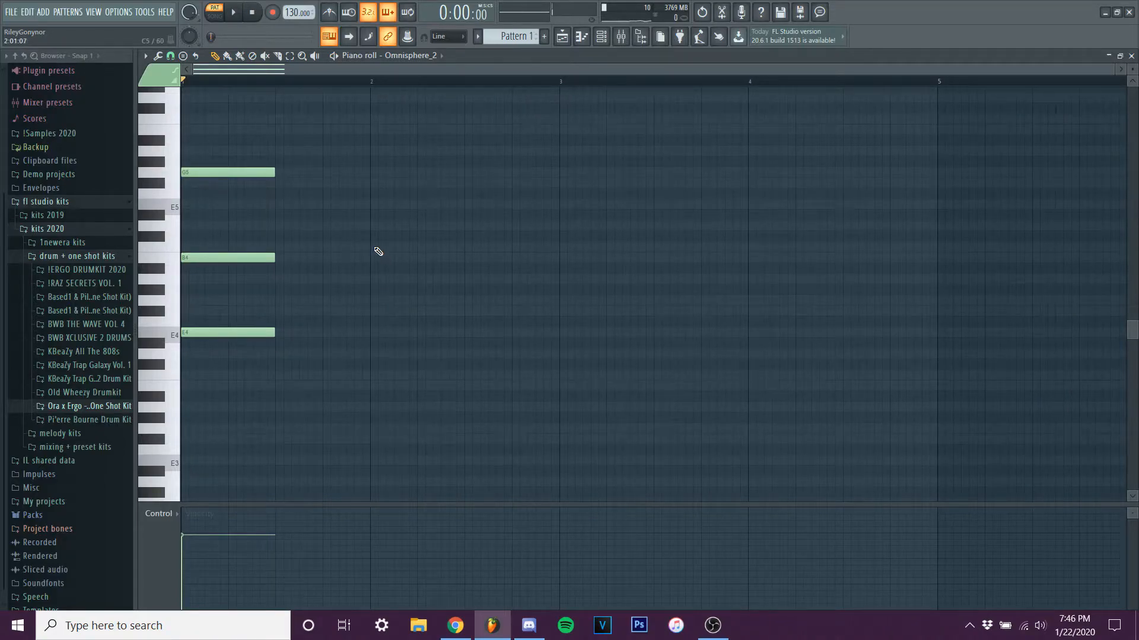
key(ctrl+Down)
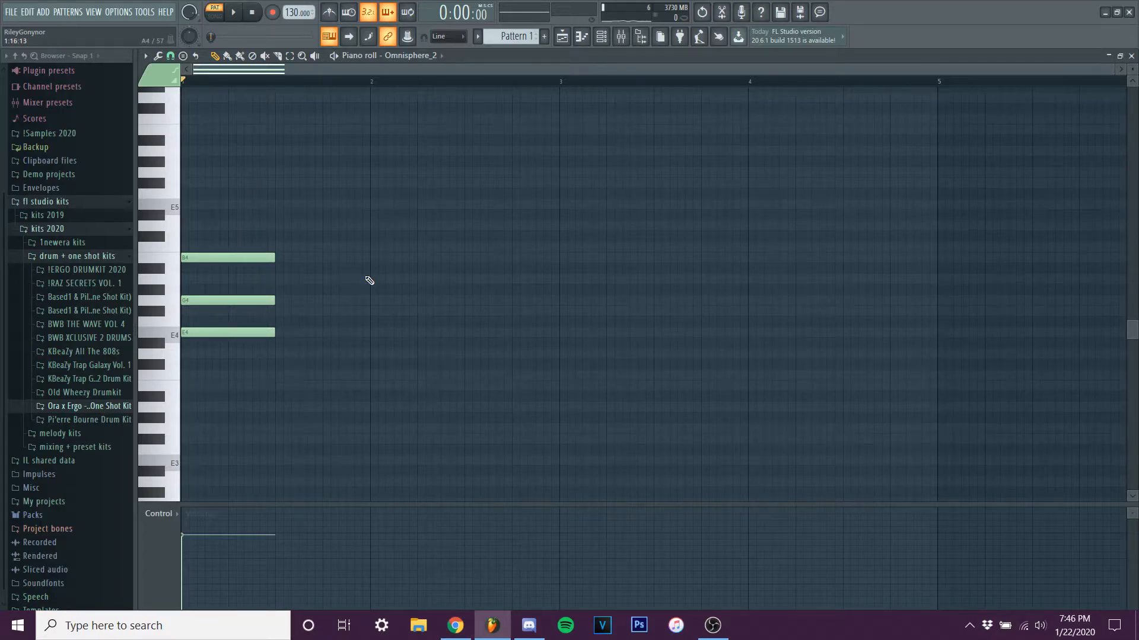
Add a half-bar E3 bass note one octave below the chord's E4 and play the result.
scroll(356, 288, down, 3)
drag(220, 240, 208, 378)
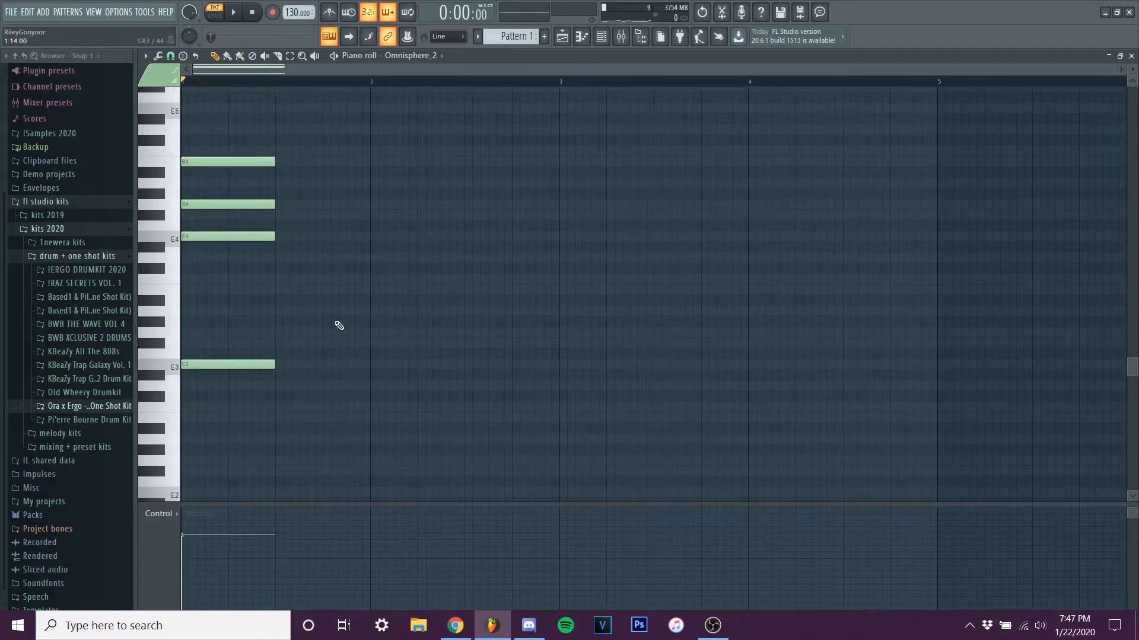
key(space)
key(space)
Clear the chord, draw consecutive half-bar root notes E4, G4, C4 and D4 across bars 1 and 2, and play them.
right_click(255, 162)
right_click(220, 365)
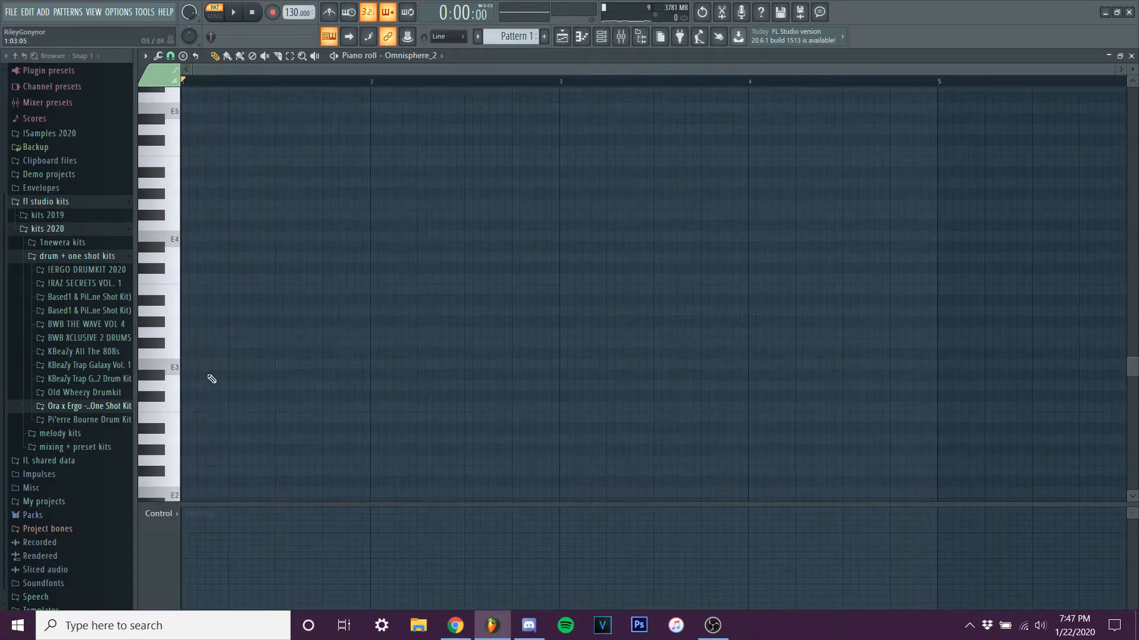
click(200, 240)
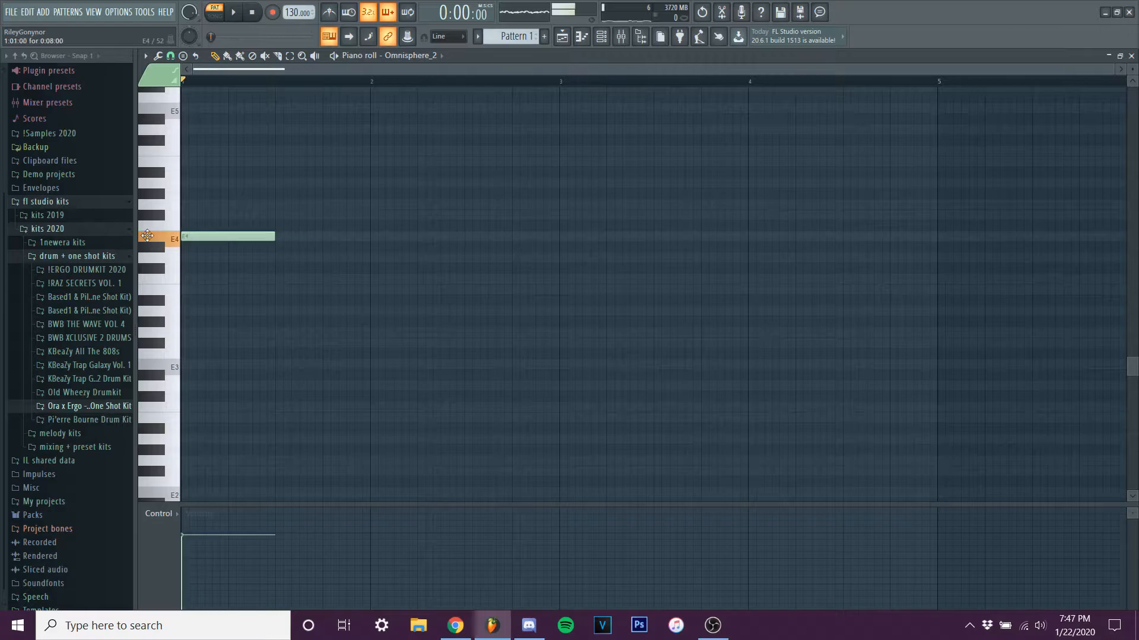
click(280, 205)
drag(377, 294, 371, 273)
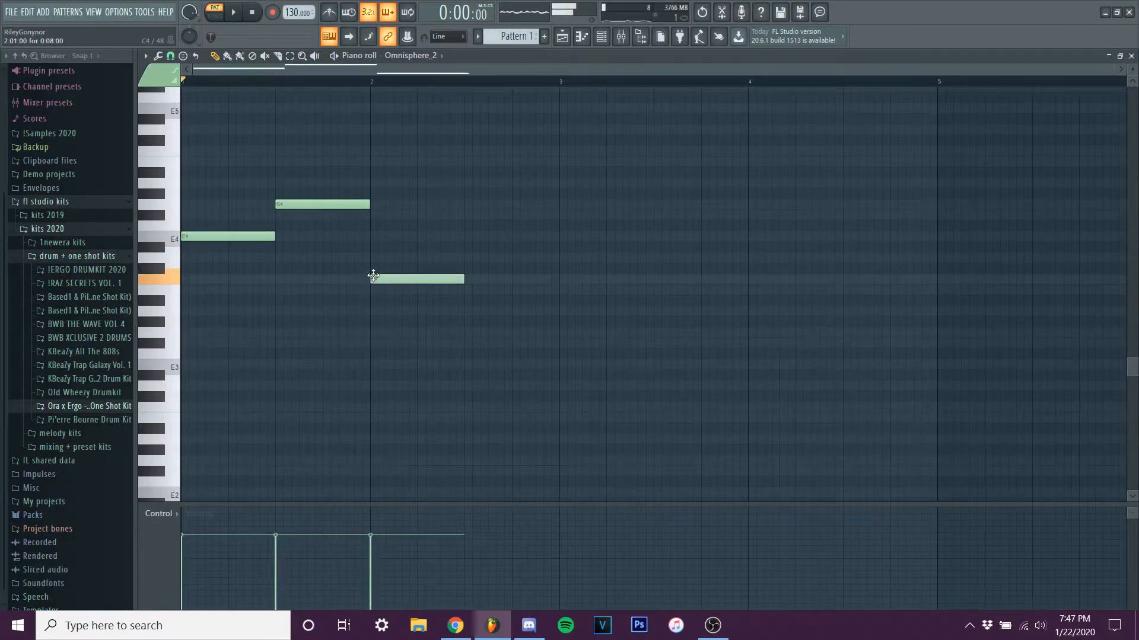
click(475, 258)
click(233, 11)
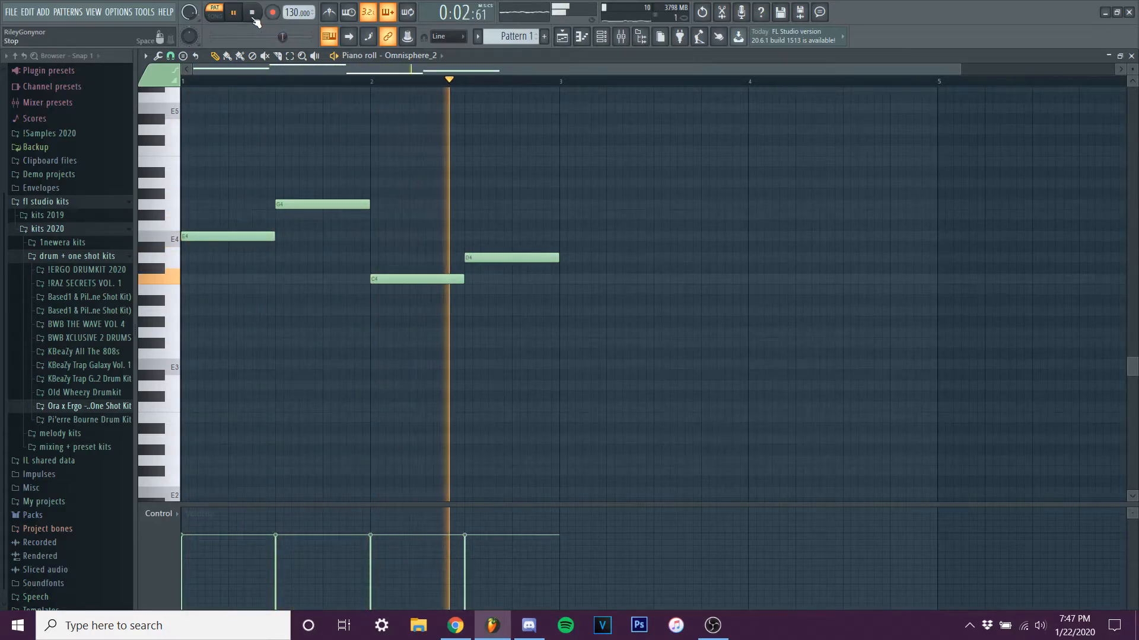
click(252, 13)
Complete the E chord with half-bar G4 and B4 notes and the G chord with B4 and D5.
scroll(219, 237, up, 1)
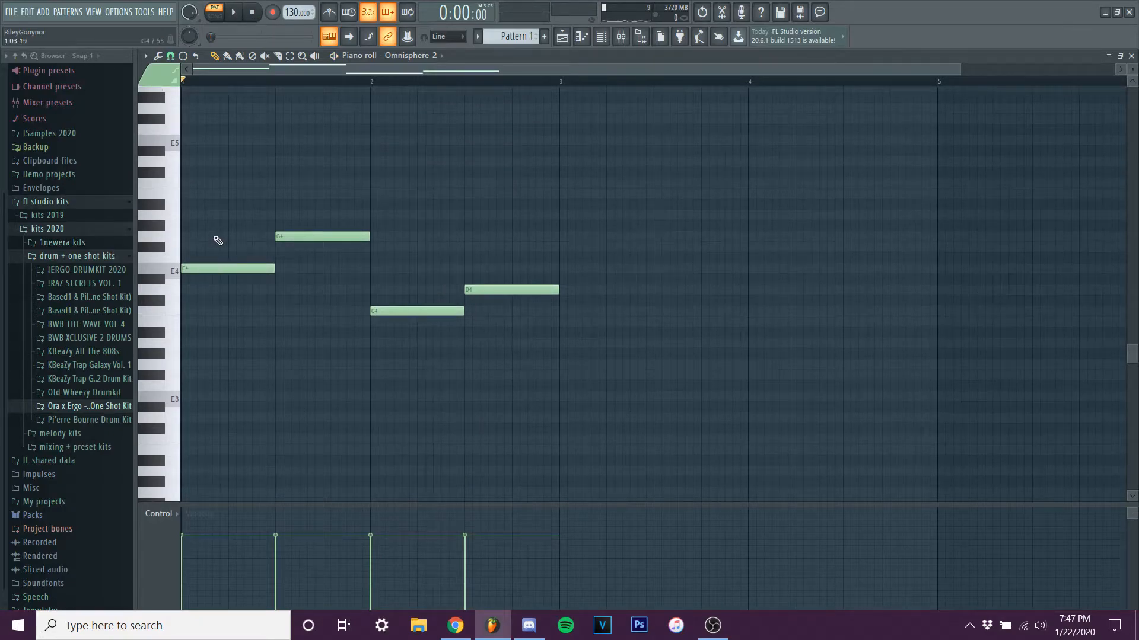
click(192, 238)
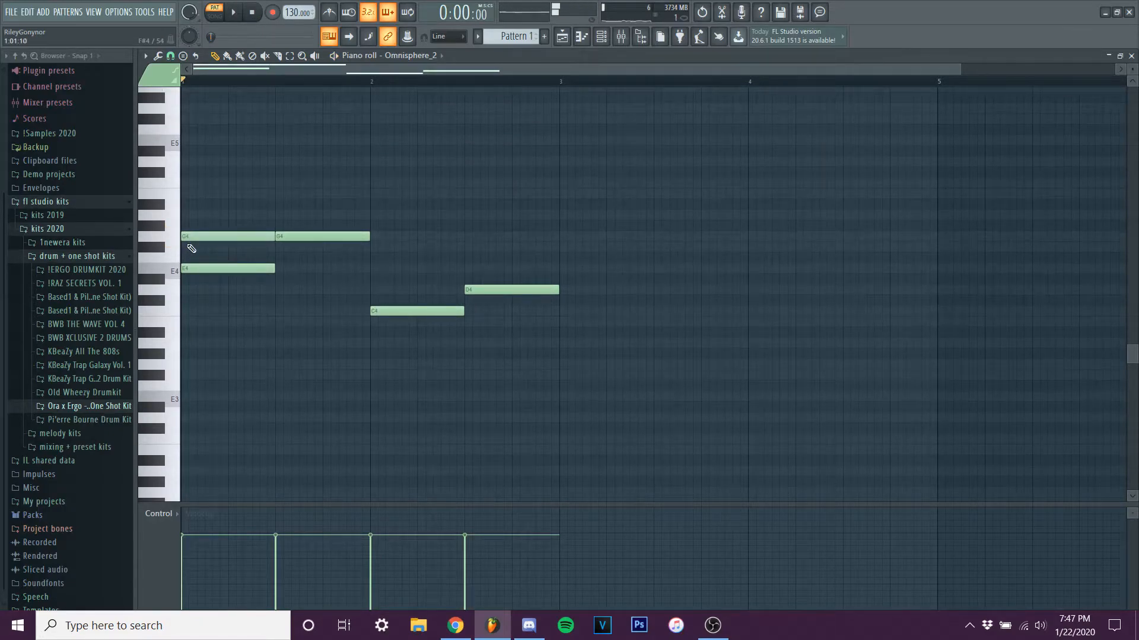
click(191, 194)
click(283, 194)
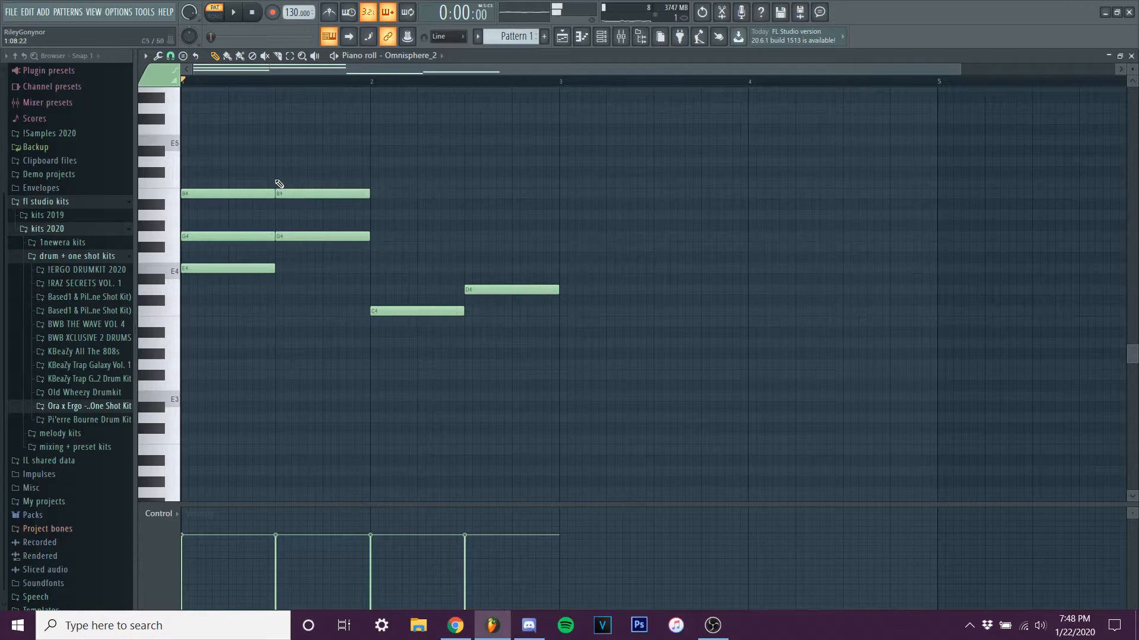
click(281, 161)
Complete the C chord with E4 and G4 and the D chord with F#4 and A4, and play the progression.
click(372, 268)
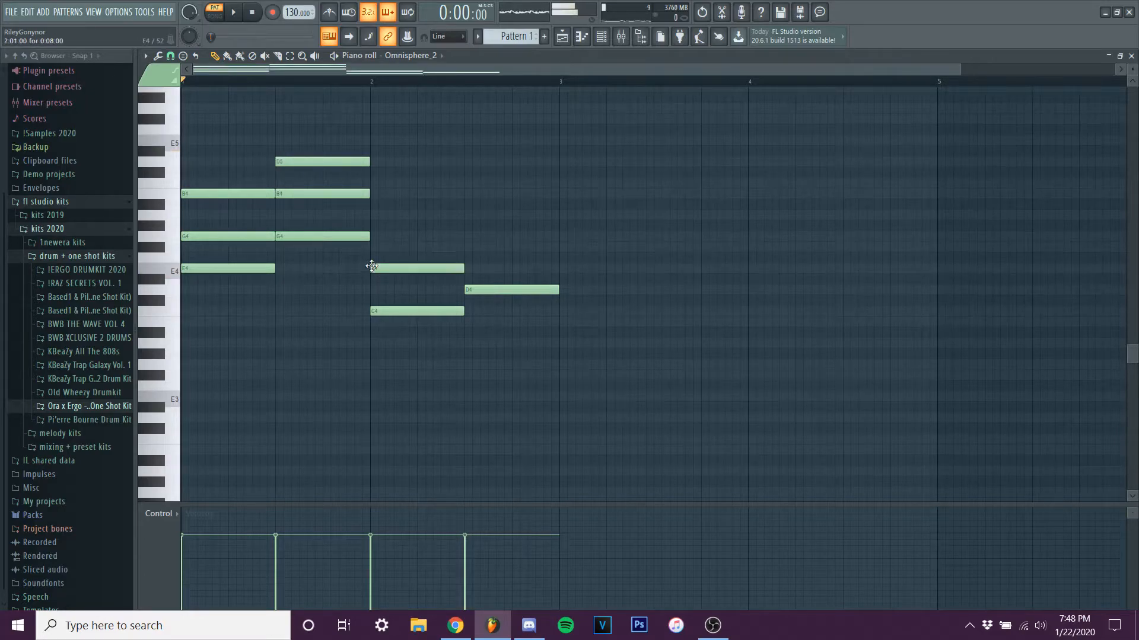
click(372, 237)
click(467, 247)
click(467, 215)
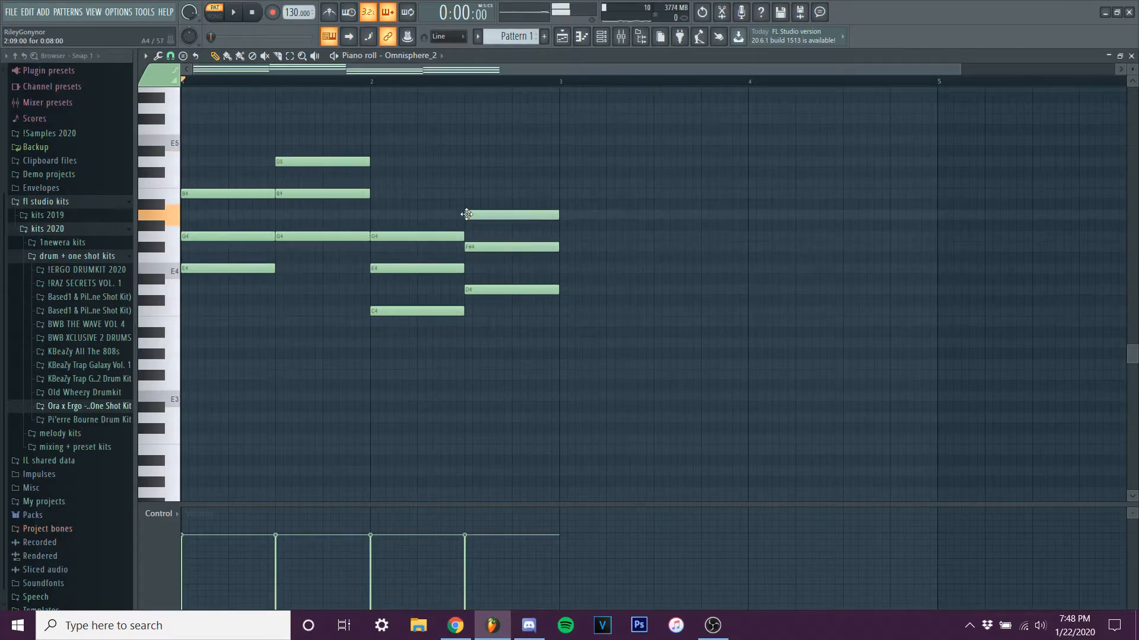
click(235, 15)
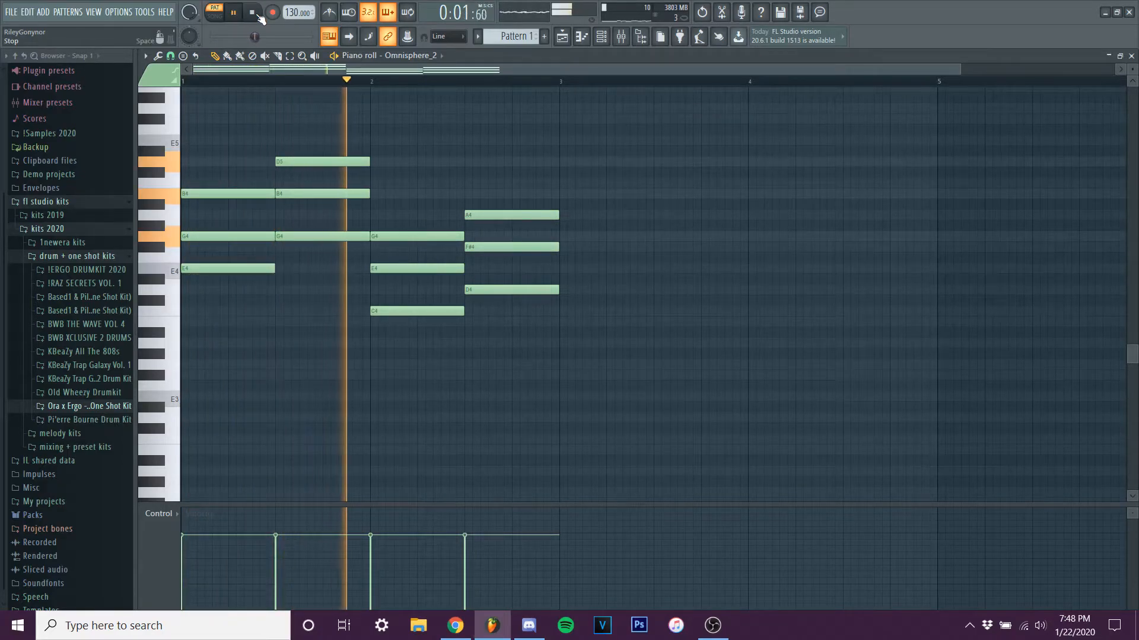
key(space)
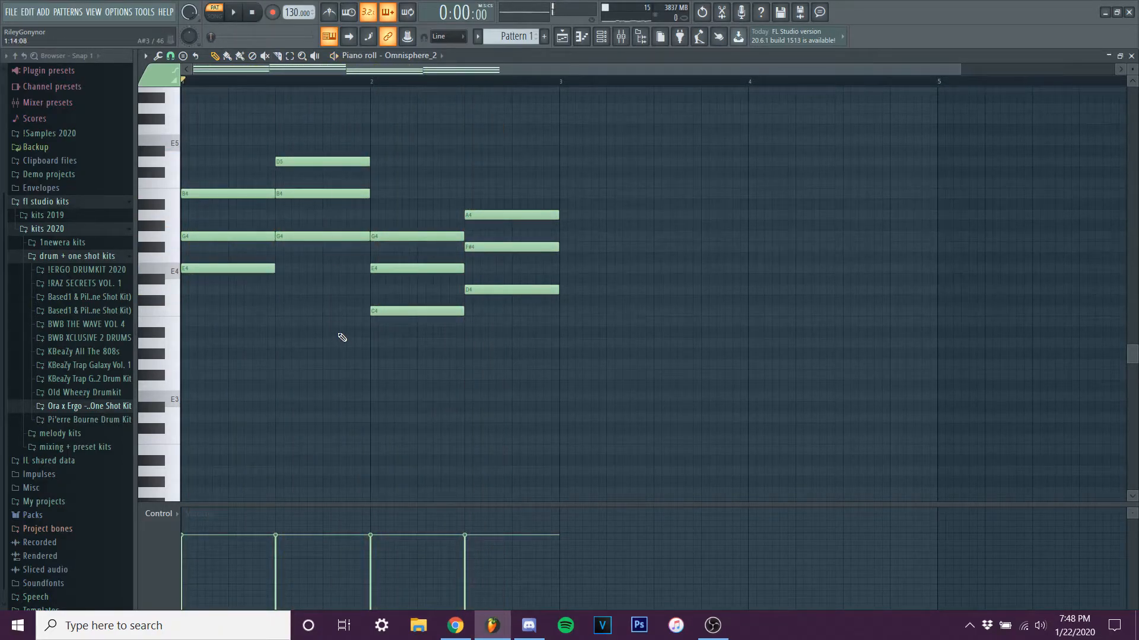
Duplicate the four root notes one octave lower as bass notes E3, G3, C3 and D3, and play the result.
drag(199, 257, 223, 284)
drag(271, 226, 292, 239)
ctrl+shift+click(235, 273)
ctrl+click(270, 326)
ctrl+shift+click(237, 268)
ctrl+shift+click(320, 238)
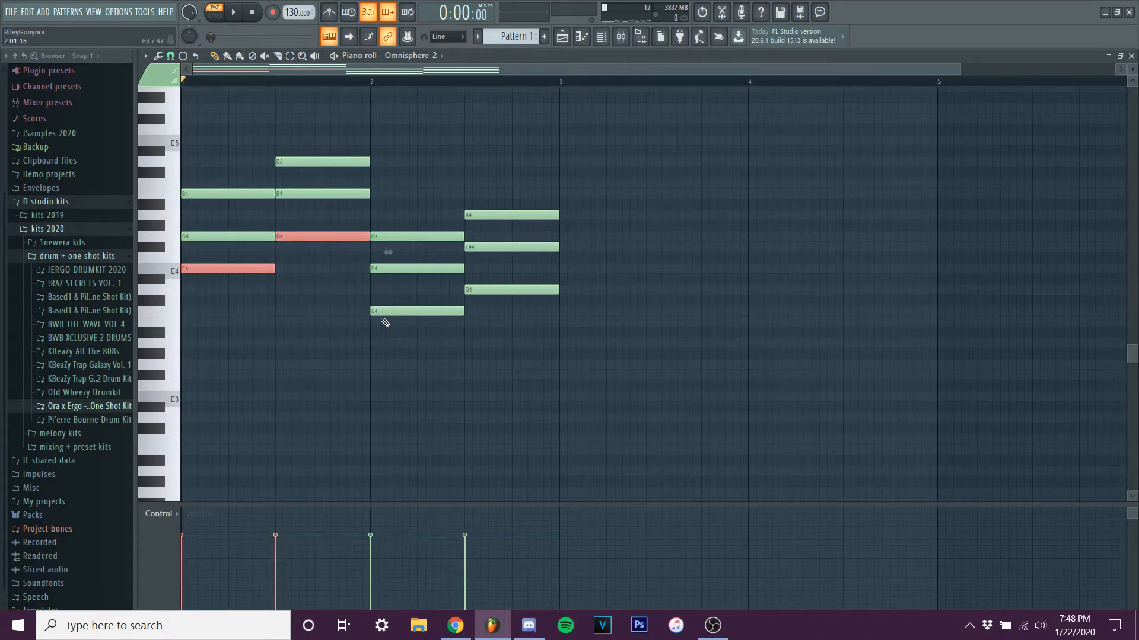
ctrl+shift+click(391, 311)
ctrl+shift+click(509, 291)
drag(220, 268, 198, 404)
ctrl+click(196, 363)
scroll(197, 363, down, 1)
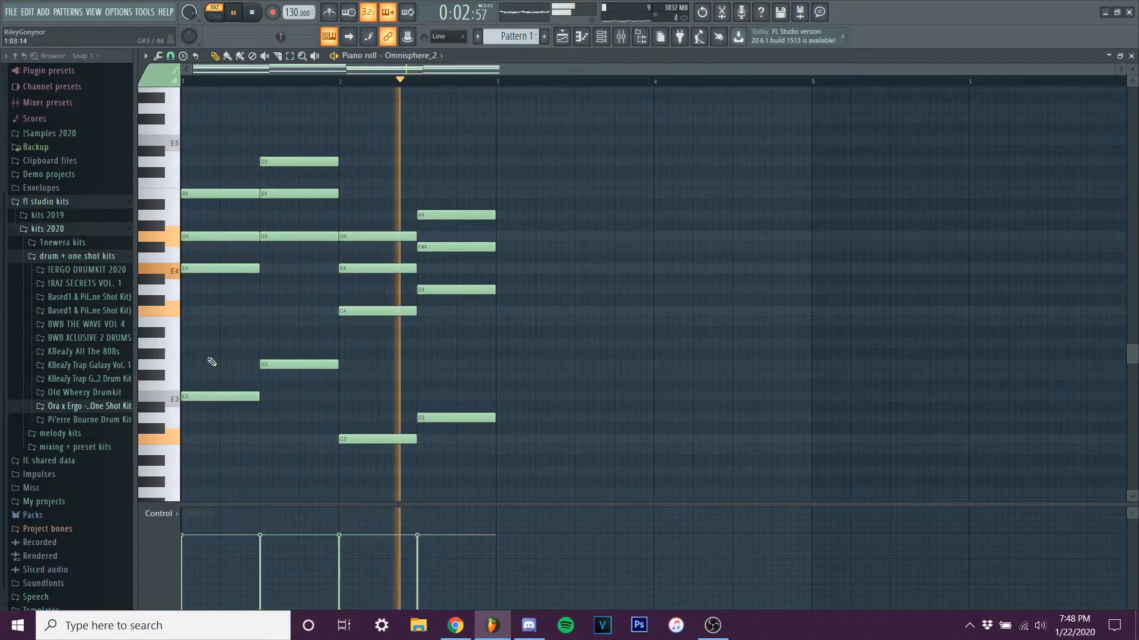
key(space)
Raise the middle note of each of the four chords by one octave and play the open-voiced progression.
click(246, 236)
ctrl+click(296, 194)
ctrl+click(380, 268)
ctrl+click(456, 247)
key(ctrl+Up)
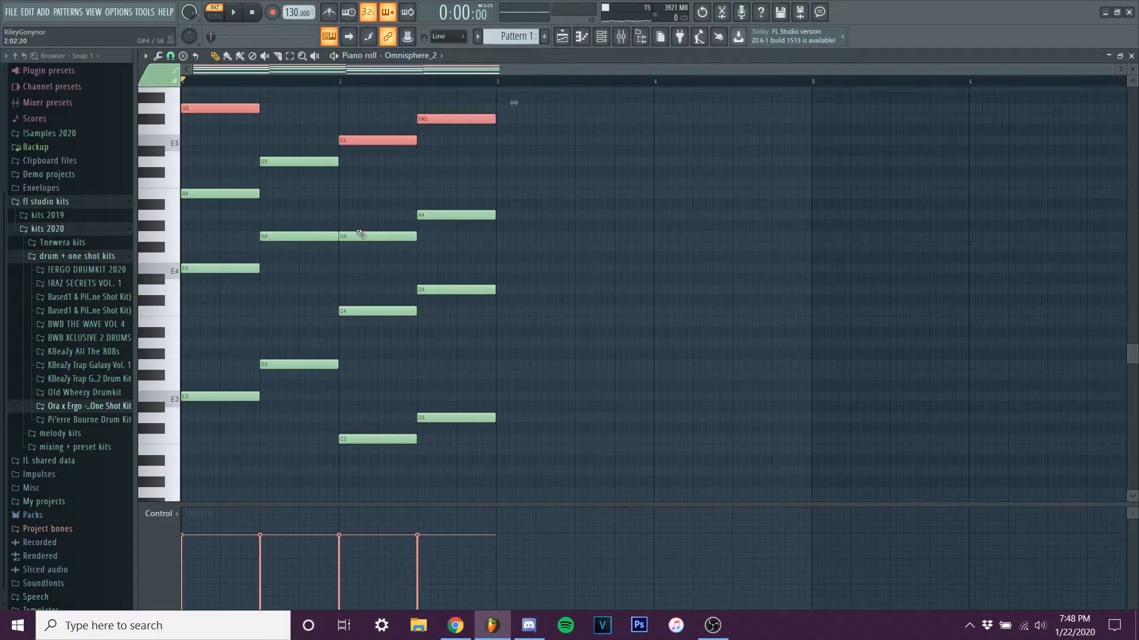
ctrl+click(582, 240)
key(space)
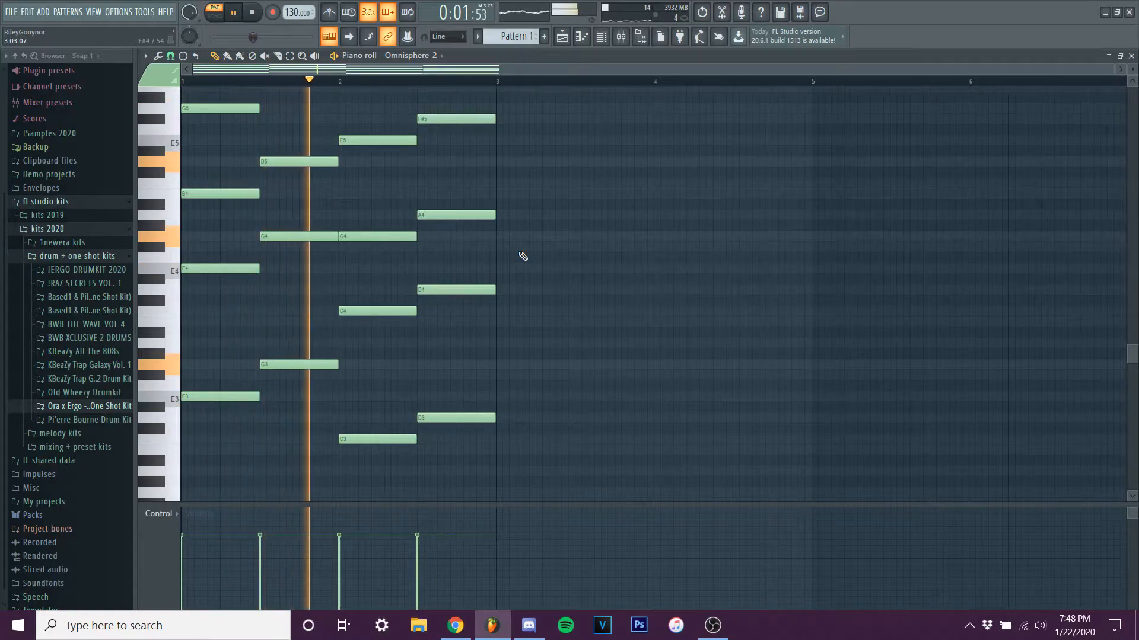
scroll(523, 256, up, 3)
key(space)
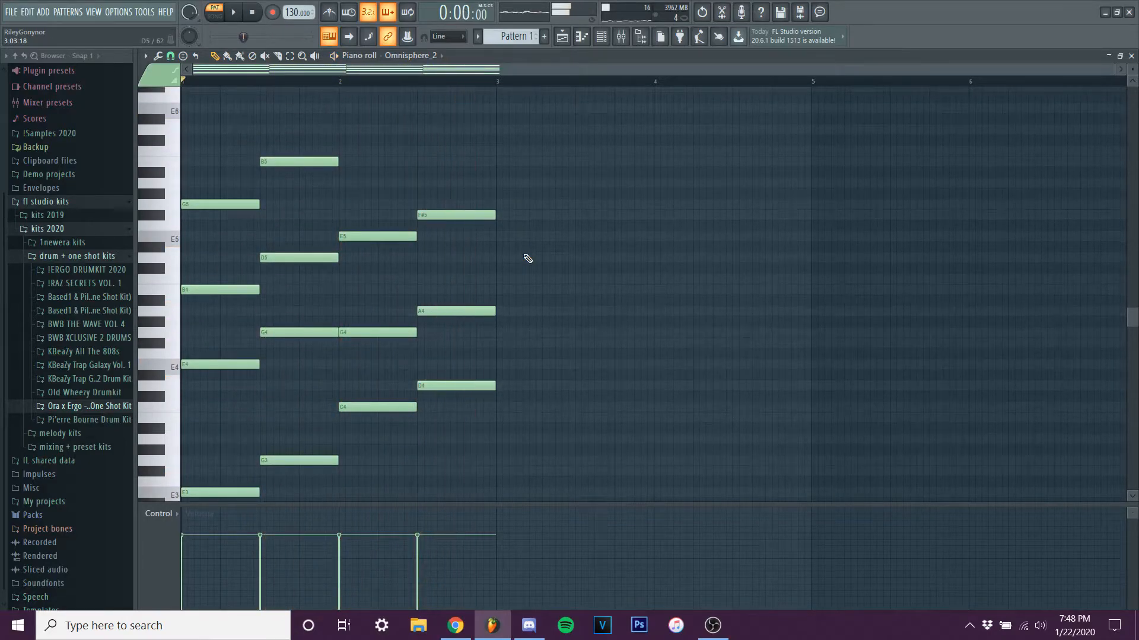
scroll(527, 258, down, 2)
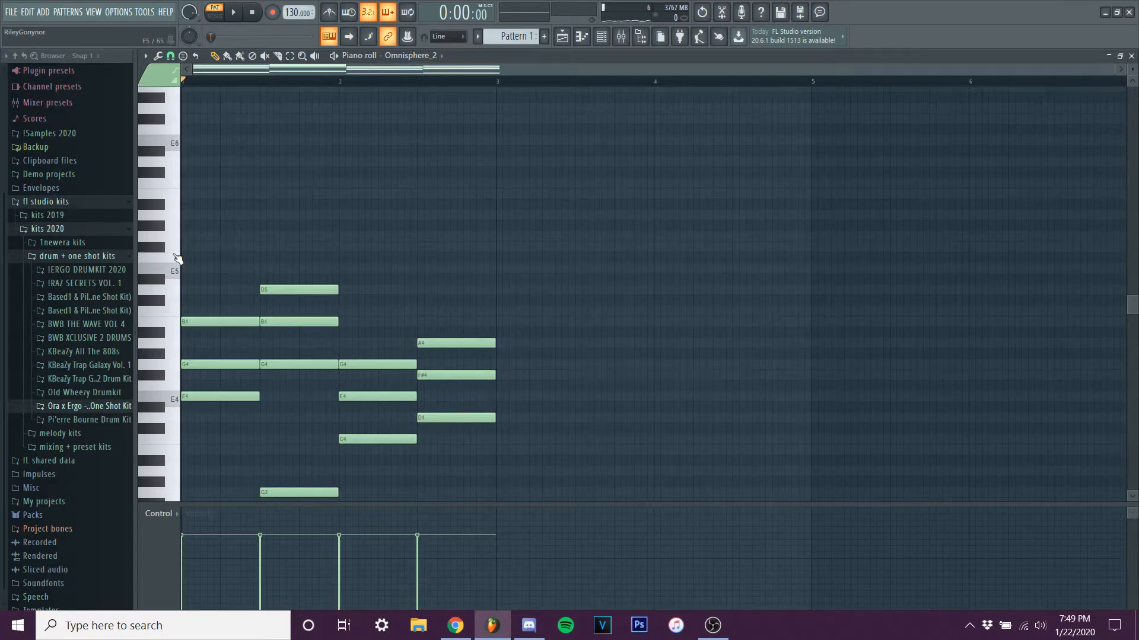
Draw an eighth-bar A5 melody note at the start of bar 1 above the E chord.
scroll(174, 258, up, 3)
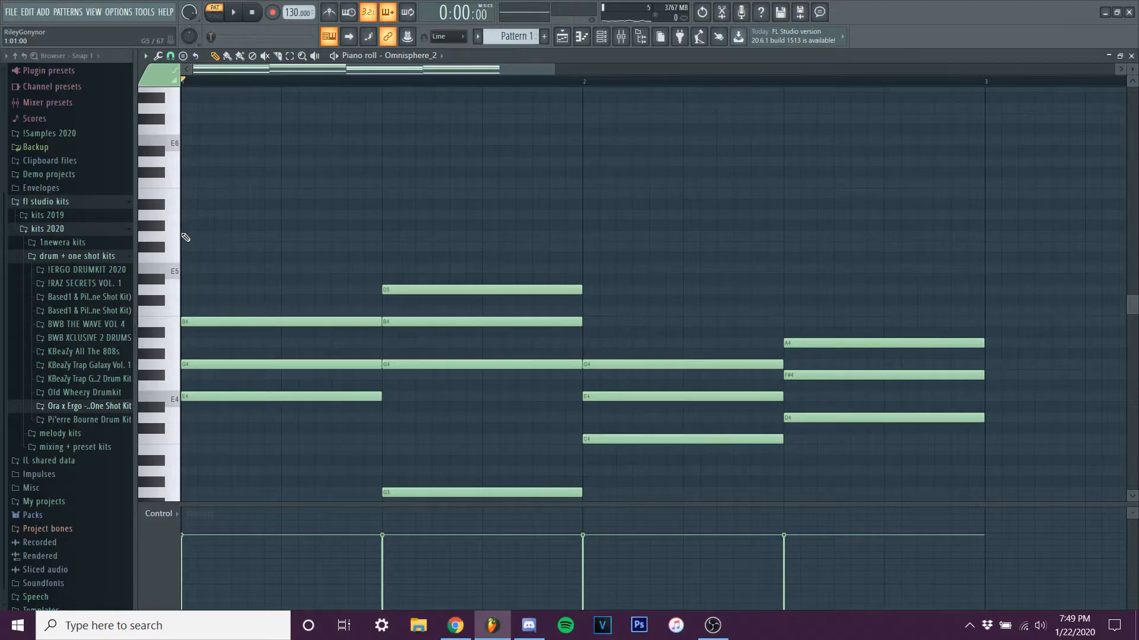
click(204, 220)
drag(385, 216, 224, 228)
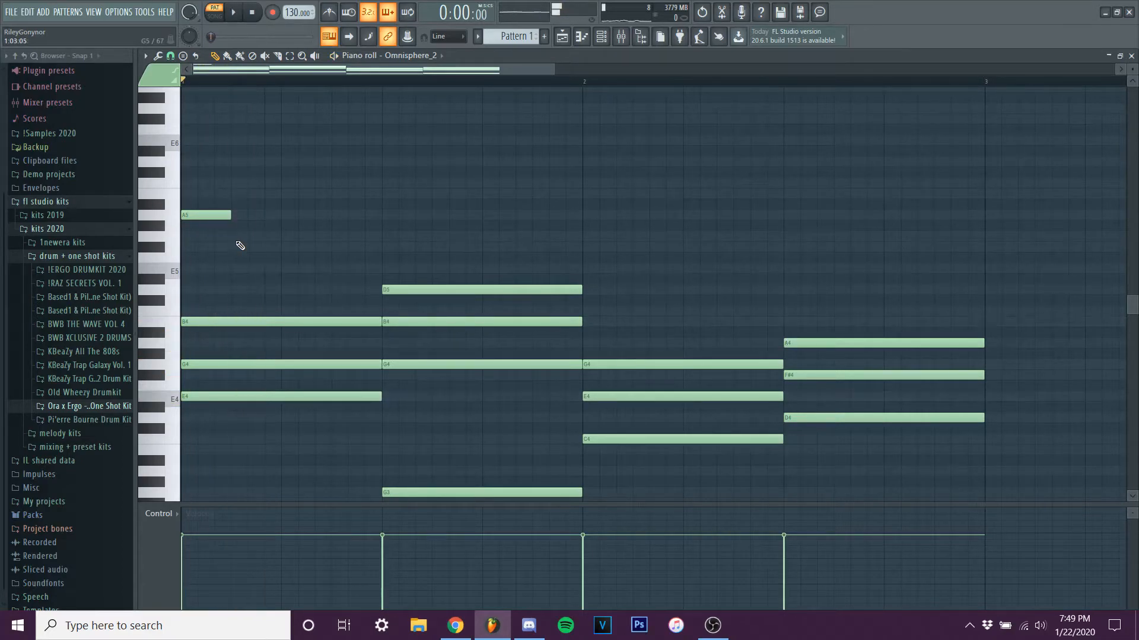
Add eighth-bar G5 and F#5 melody notes after the A5, with the F#5 on the second half of beat 2, and play them.
click(240, 236)
click(288, 247)
right_click(258, 236)
click(252, 236)
right_click(278, 238)
right_click(287, 246)
click(252, 235)
click(285, 246)
key(space)
drag(299, 249, 331, 248)
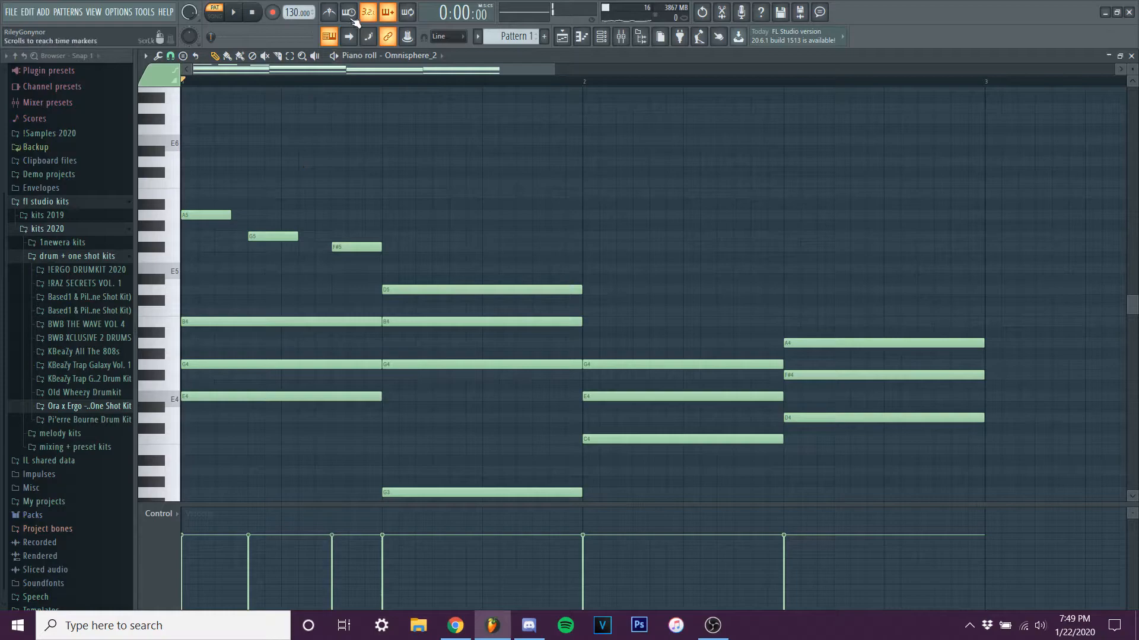
key(space)
Turn on the metronome and redraw the G5 melody note on beat 2 of bar 1, directly before the F#5.
right_click(272, 236)
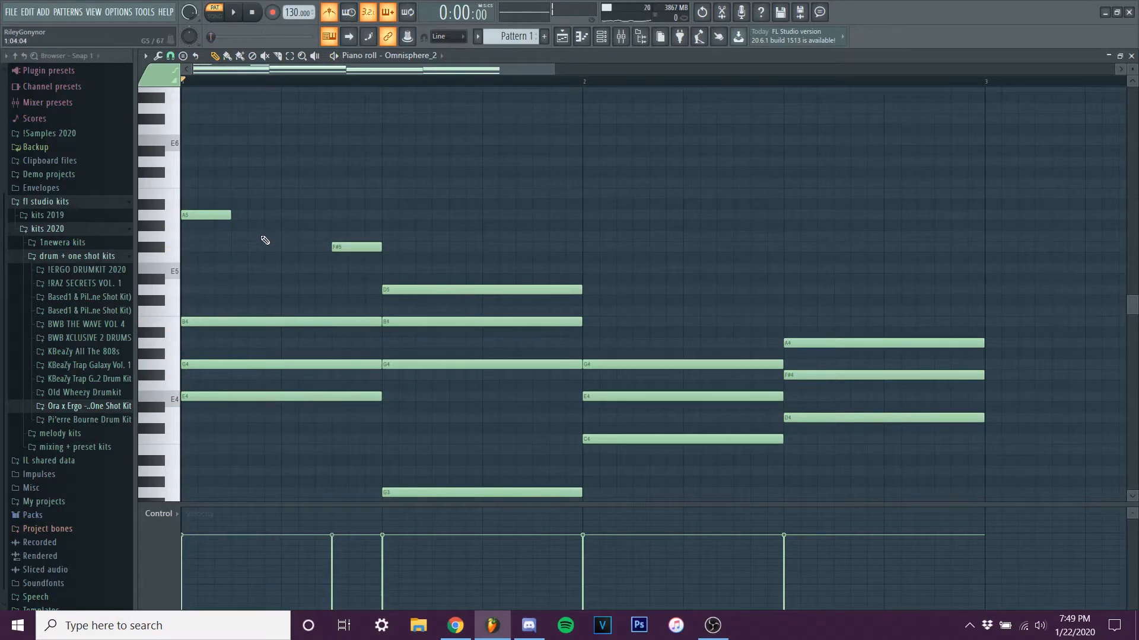
click(290, 239)
key(space)
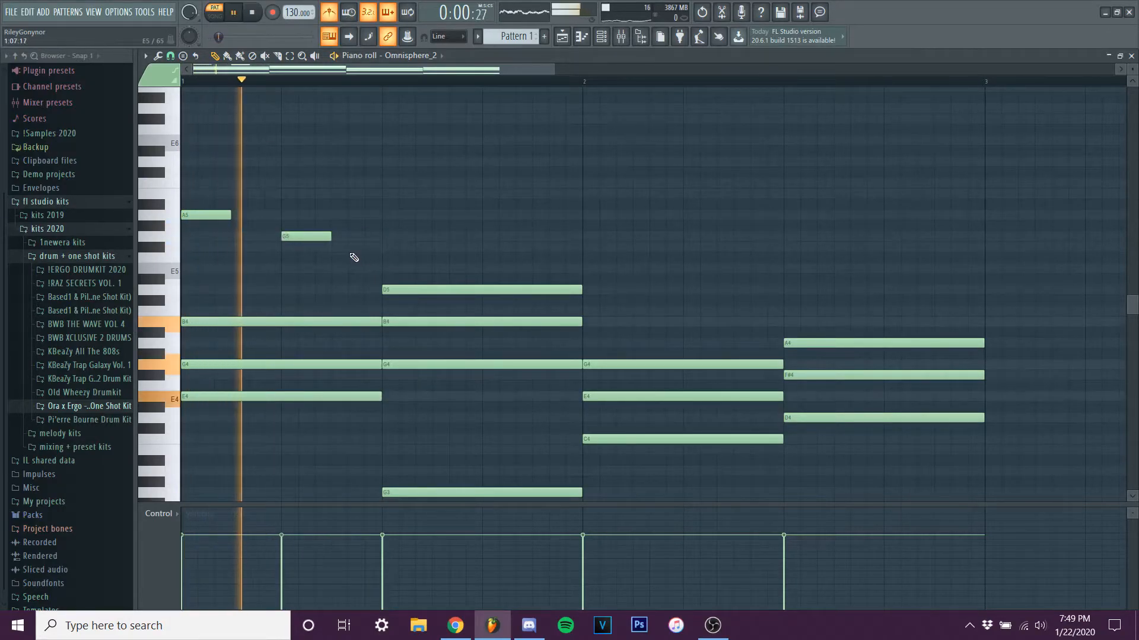
key(space)
Add another G5 melody note on the second half of beat 3 in bar 1 and check it in playback.
click(382, 214)
right_click(384, 214)
click(386, 237)
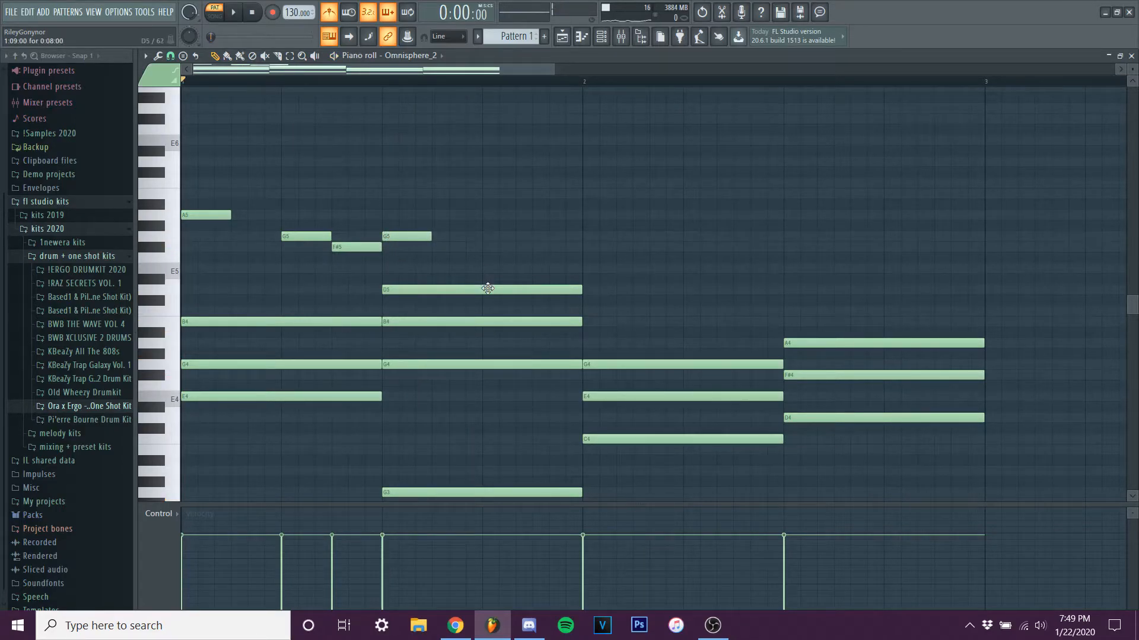
key(space)
drag(419, 236, 453, 233)
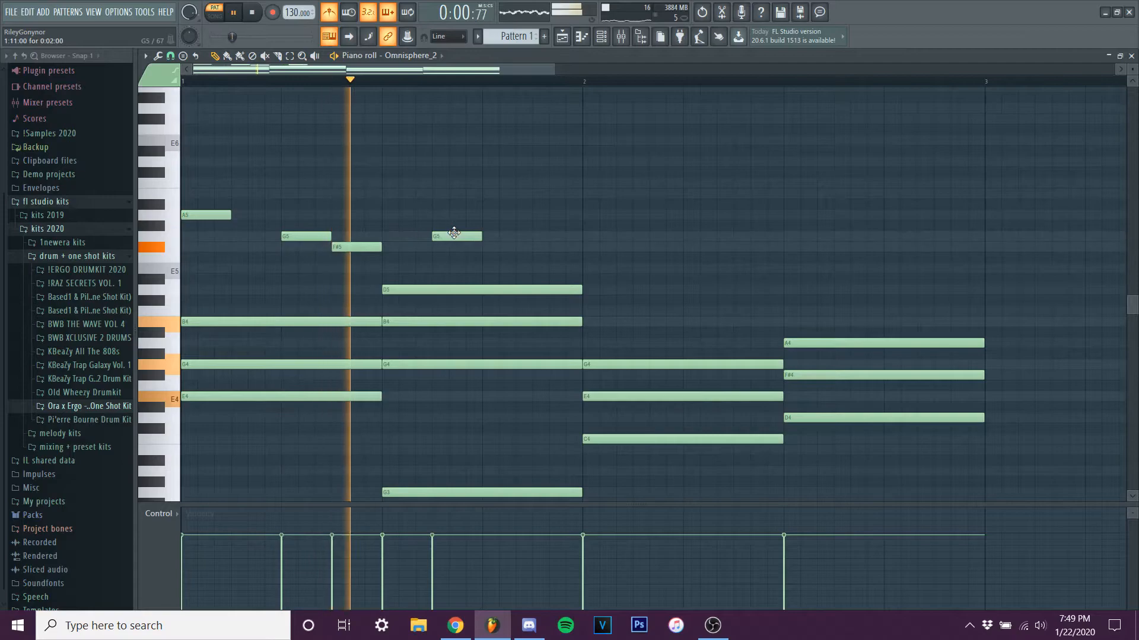
Add an E5 melody note on beat 4 of bar 1, directly after the second G5.
click(534, 269)
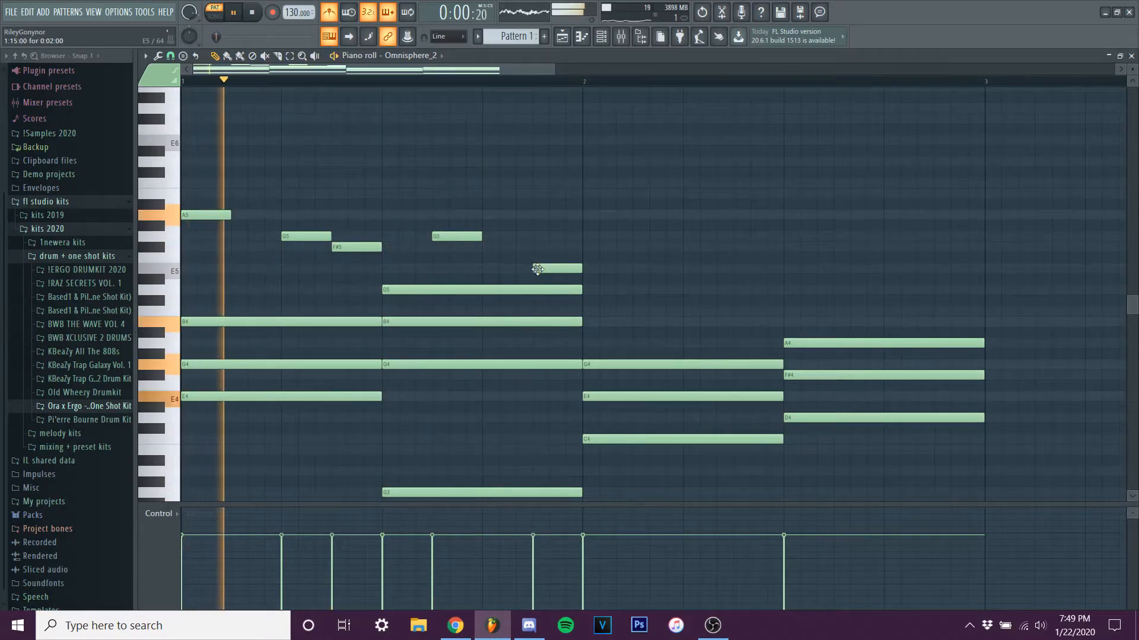
scroll(534, 264, down, 2)
key(space)
drag(410, 268, 380, 268)
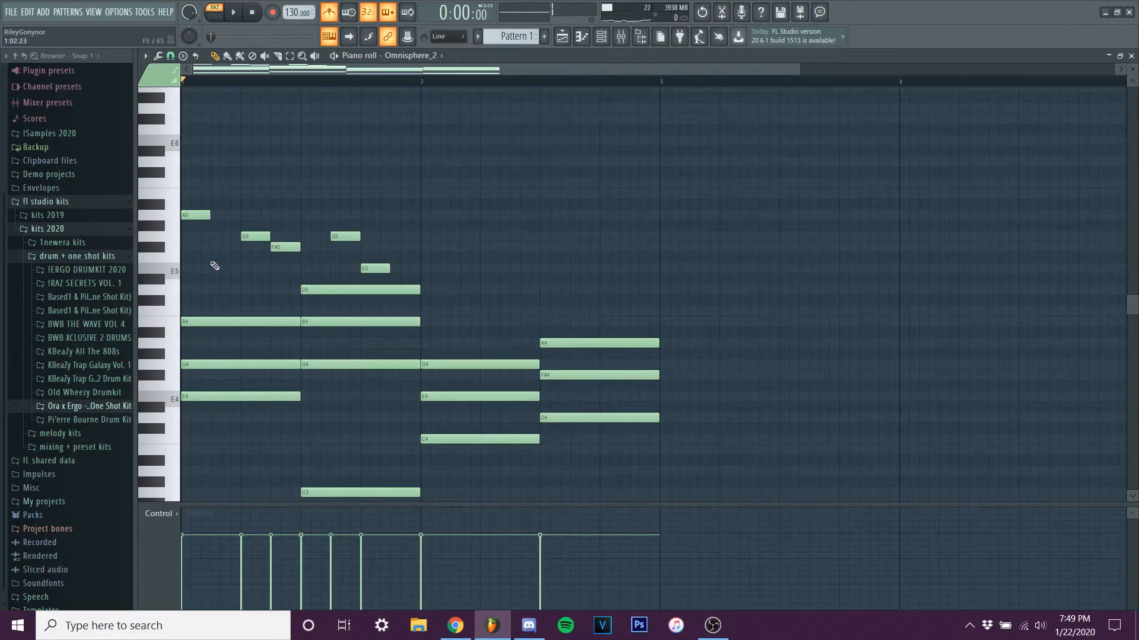
Highlight the melody's pitch range and the lower range of the chords in turn on the keyboard, clearing each selection.
scroll(218, 247, up, 1)
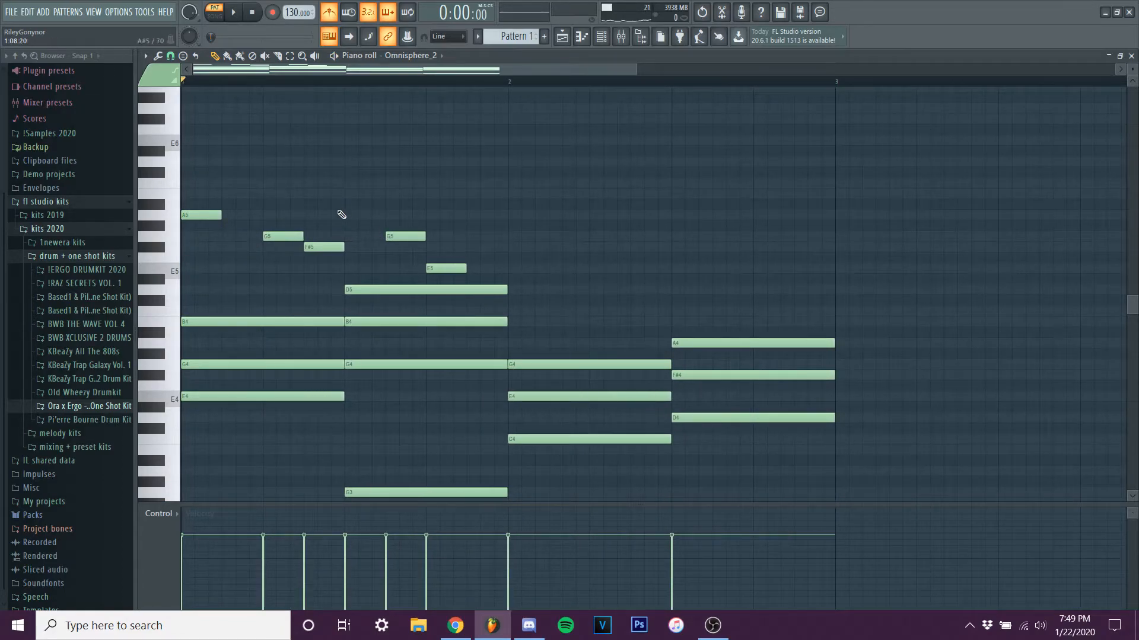
drag(175, 203, 169, 280)
ctrl+click(226, 267)
scroll(226, 267, down, 2)
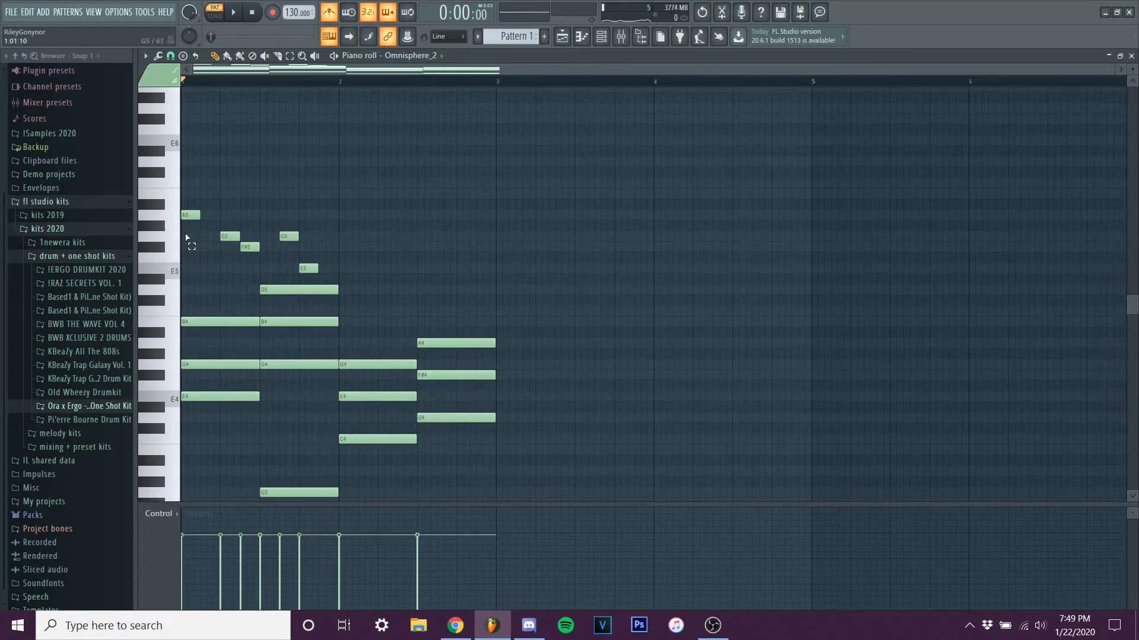
scroll(191, 243, down, 4)
drag(154, 208, 173, 499)
ctrl+click(266, 449)
scroll(261, 435, up, 4)
drag(169, 194, 173, 270)
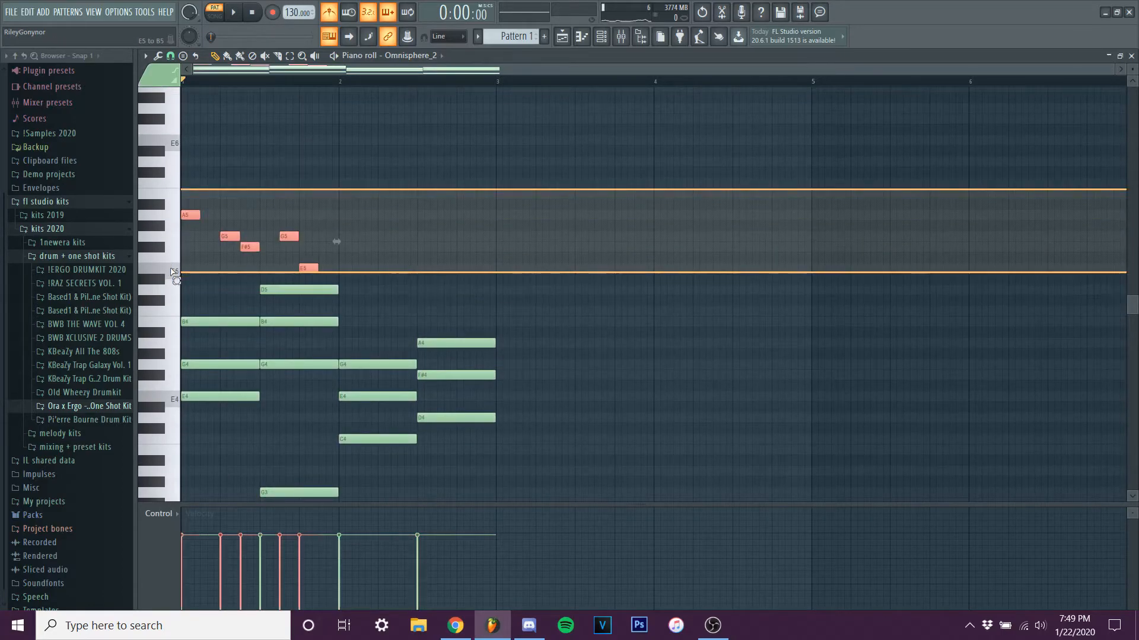
ctrl+click(217, 285)
Play the chords and melody from the start of bar 1.
key(space)
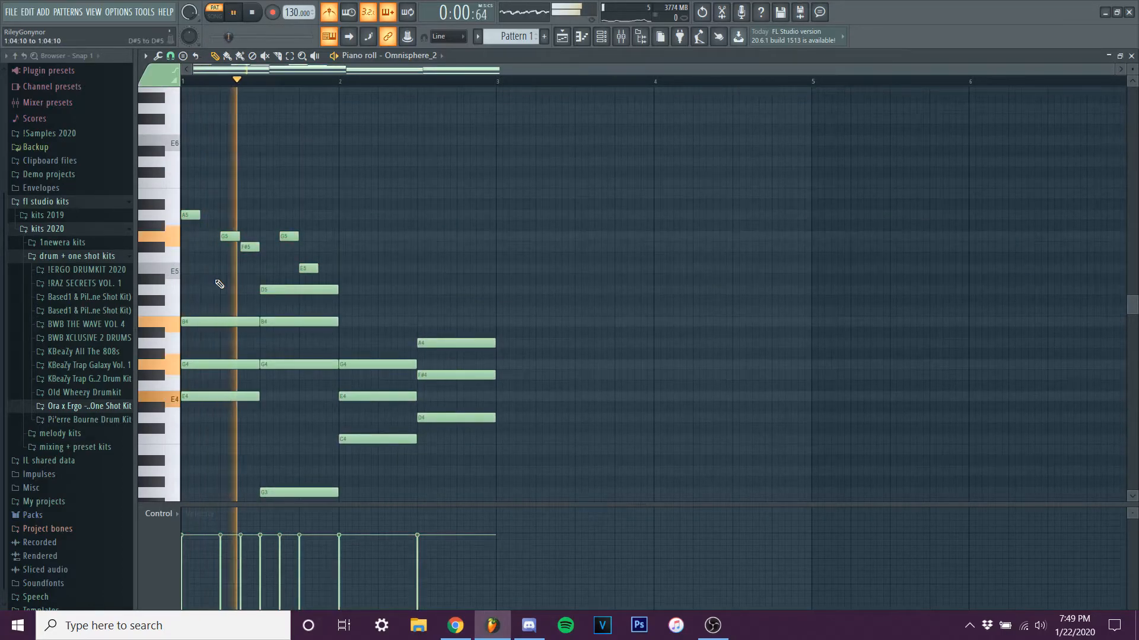
scroll(377, 279, up, 2)
key(space)
Add an eighth-bar D6 melody note at the start of bar 2 above the C chord and play the pattern.
scroll(322, 228, up, 1)
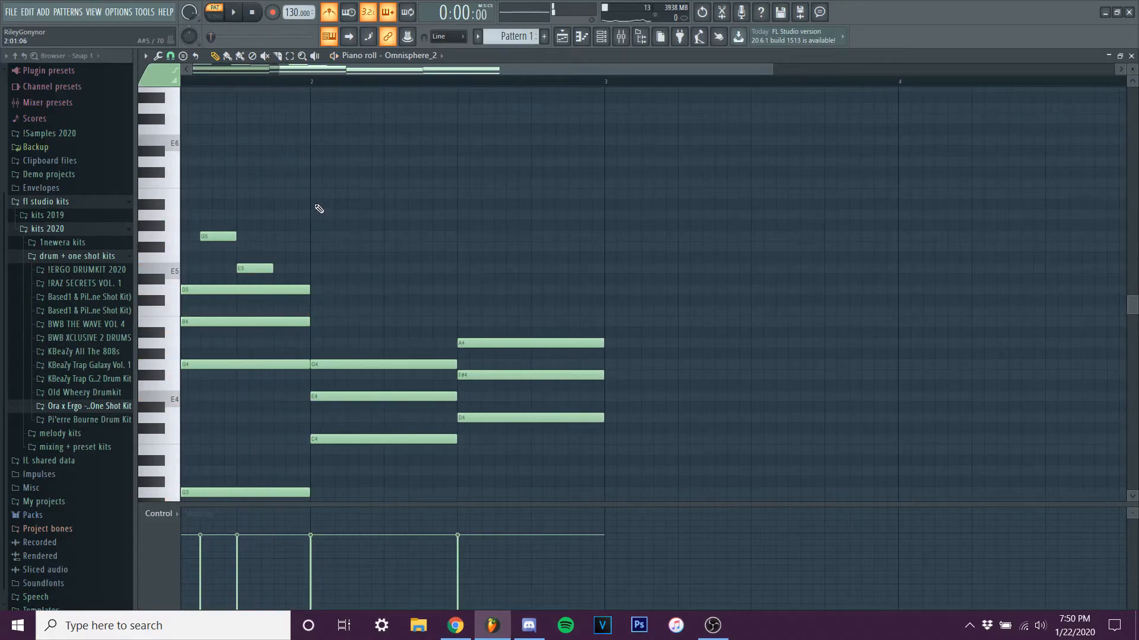
scroll(355, 215, down, 2)
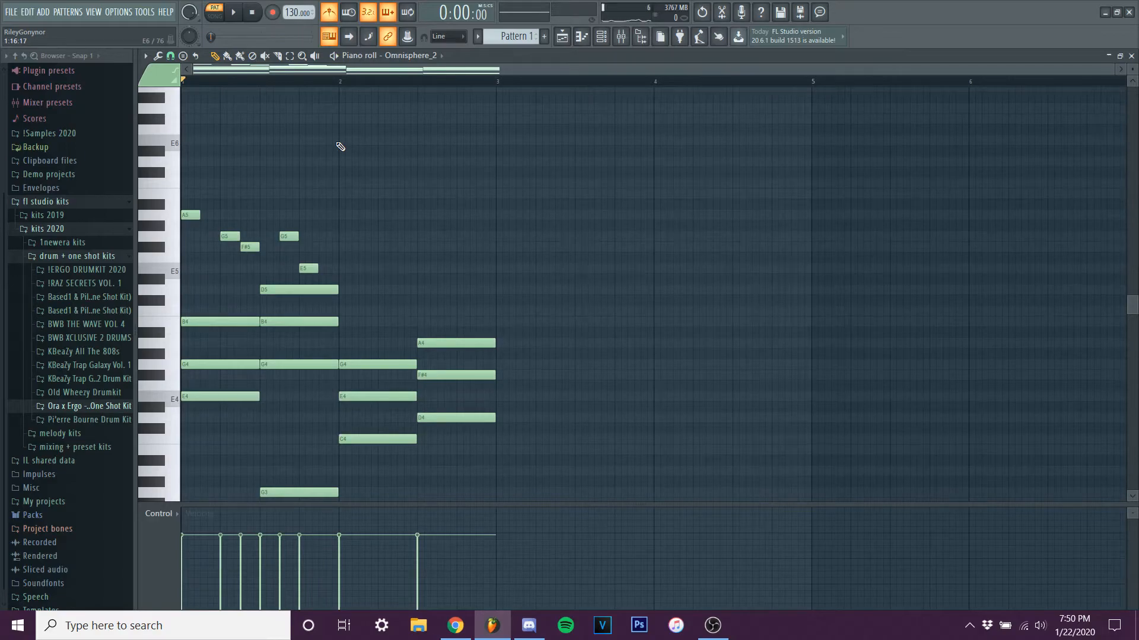
scroll(300, 228, up, 2)
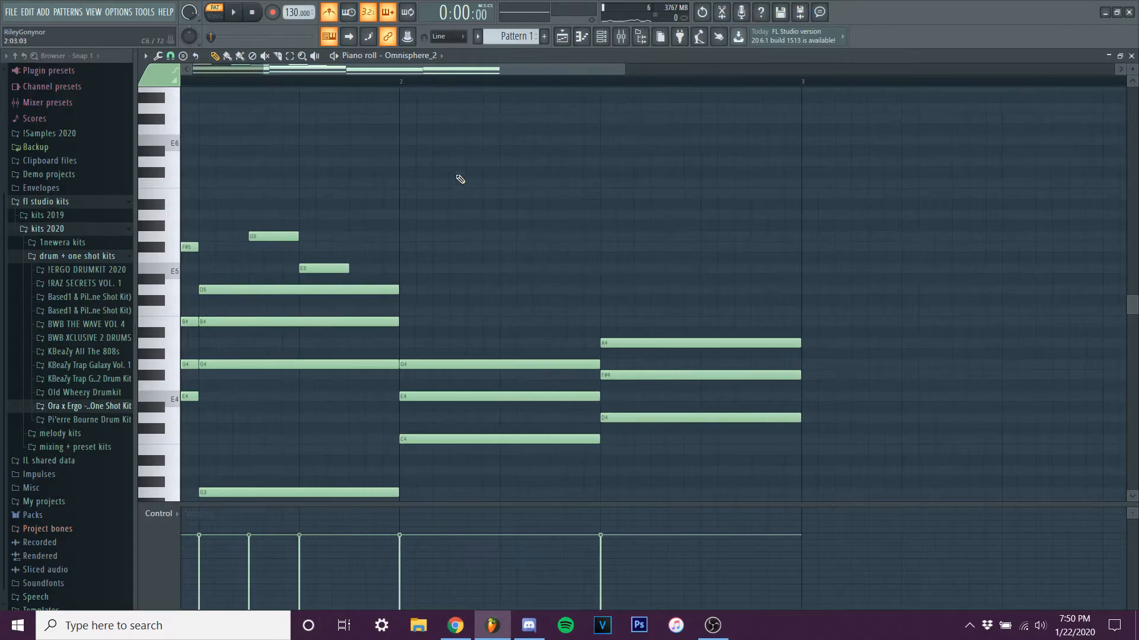
drag(410, 186, 410, 162)
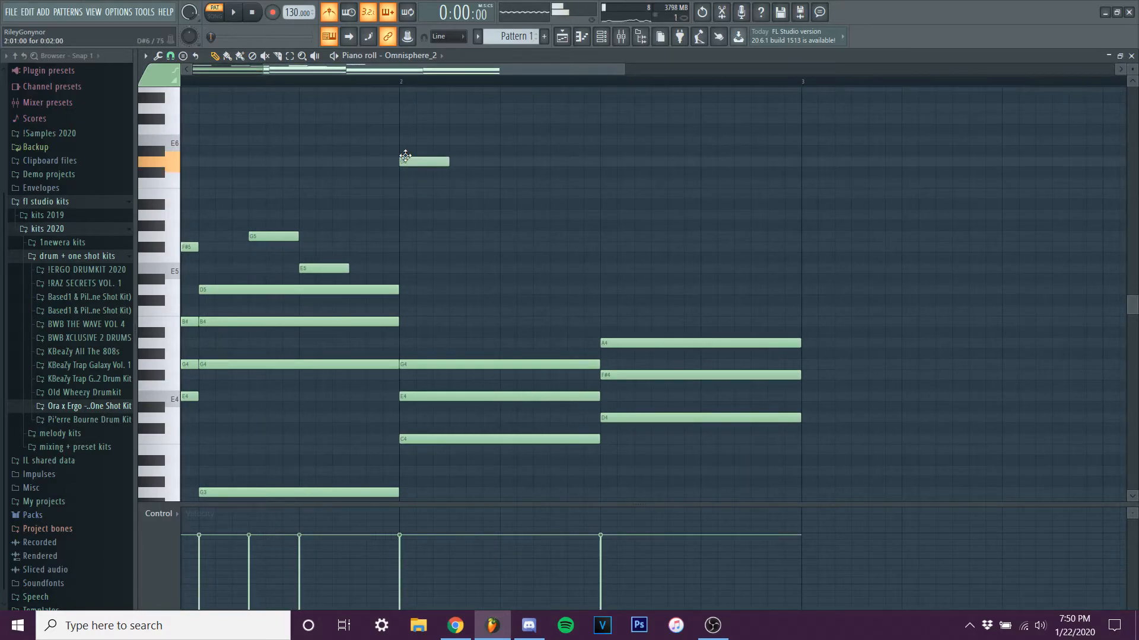
key(space)
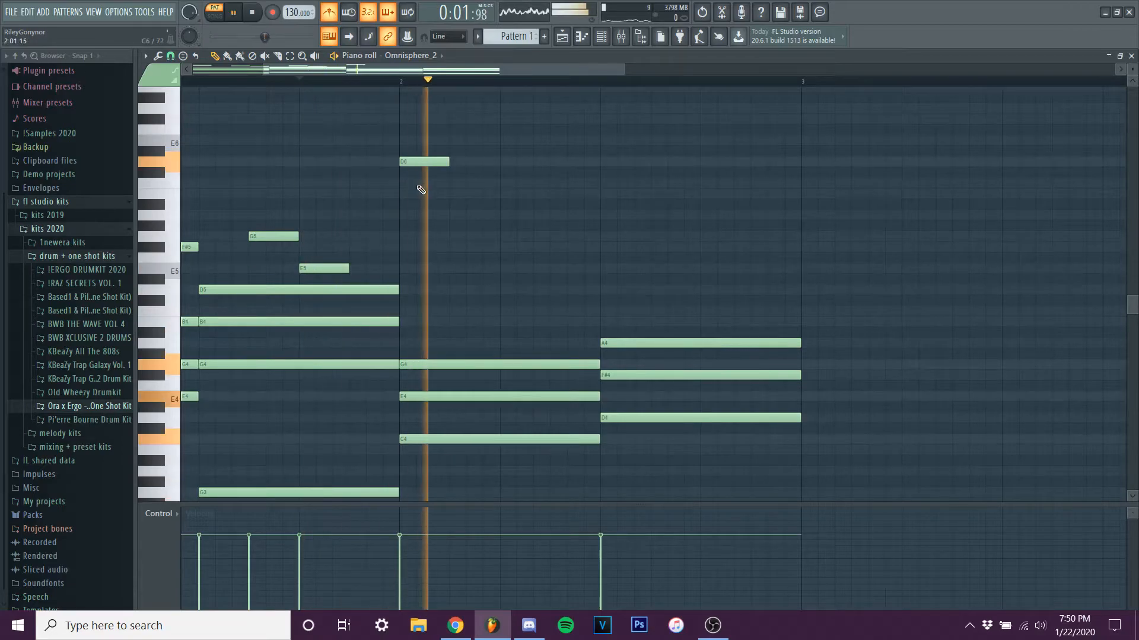
scroll(444, 185, down, 2)
scroll(408, 184, down, 2)
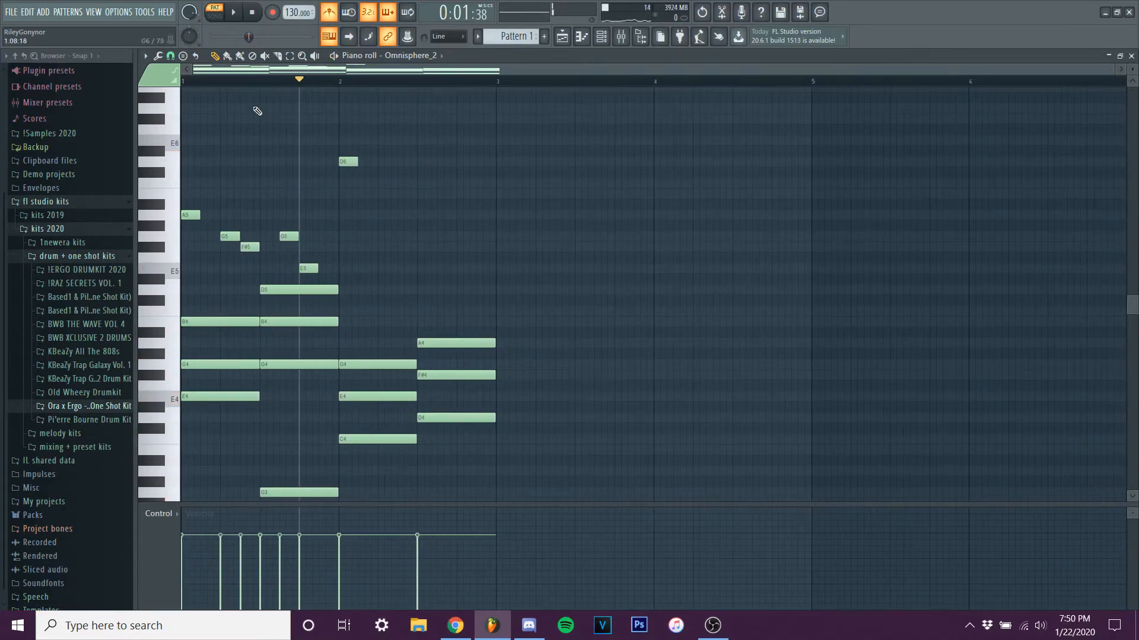
key(space)
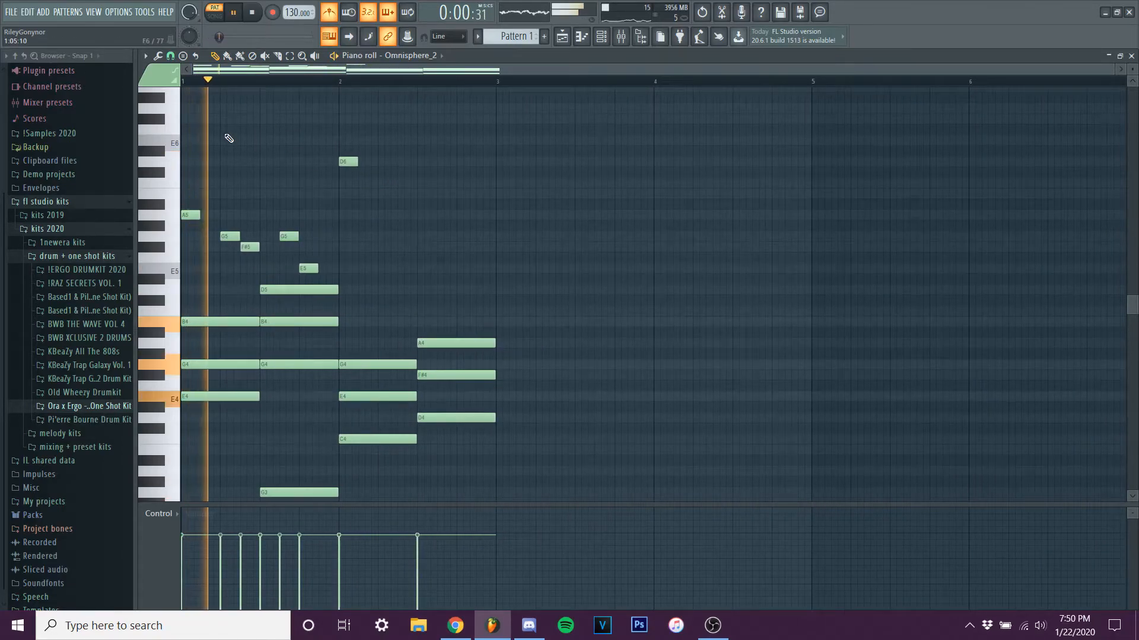
key(space)
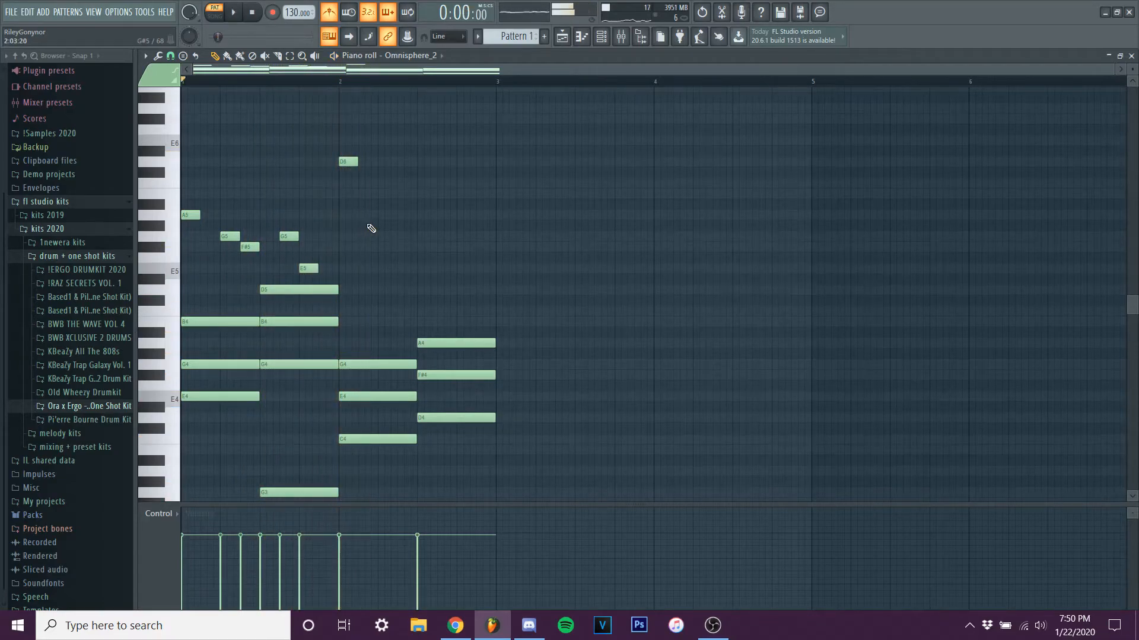
scroll(348, 186, up, 3)
scroll(348, 186, up, 2)
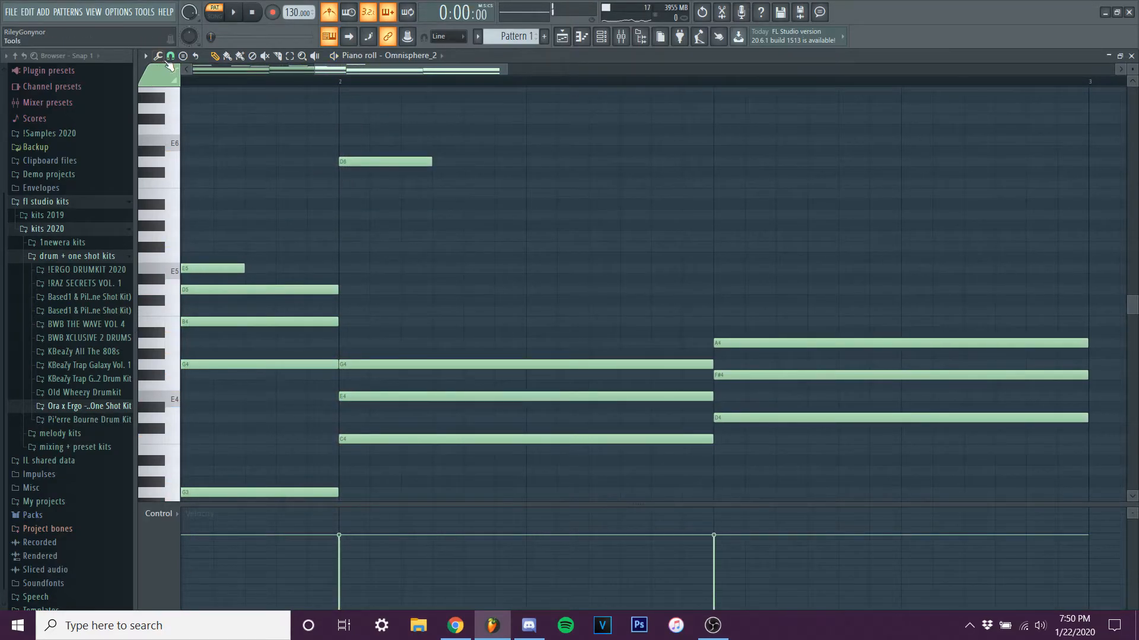
Set the note snap to 1/6 beat and insert a 1/6-beat C6 at bar 2, with D6 following it until the D chord.
click(169, 56)
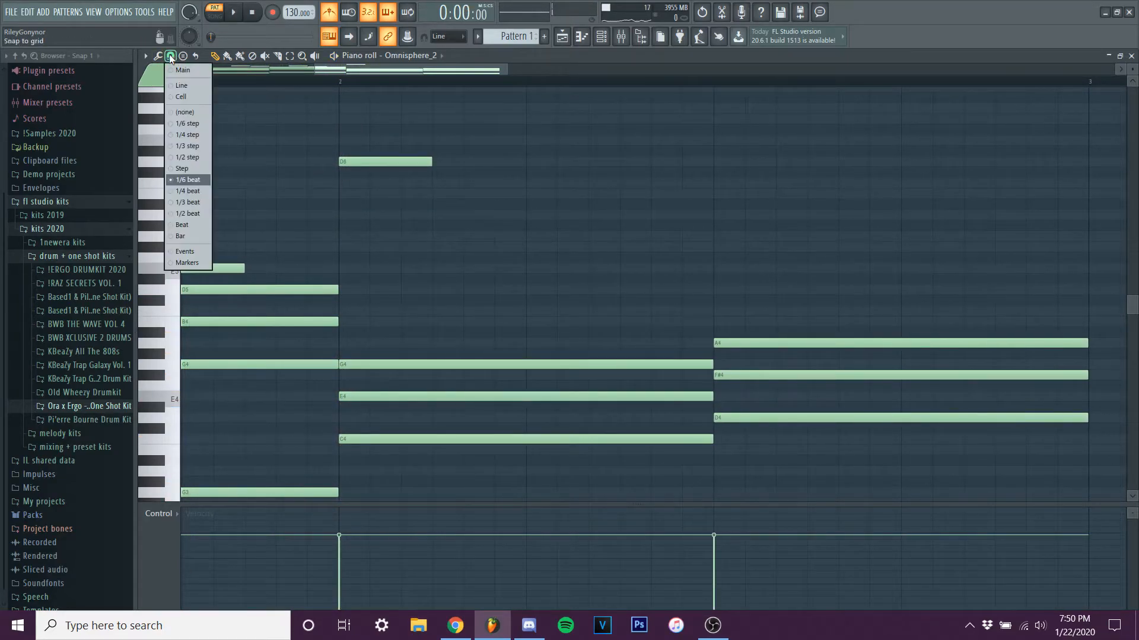
click(190, 179)
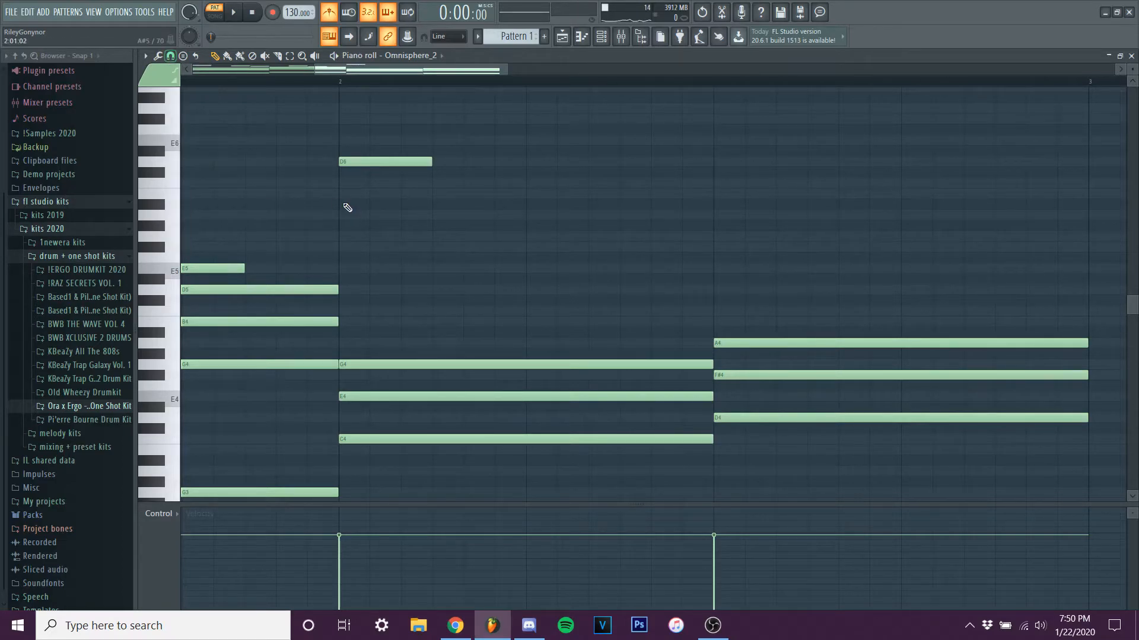
click(344, 183)
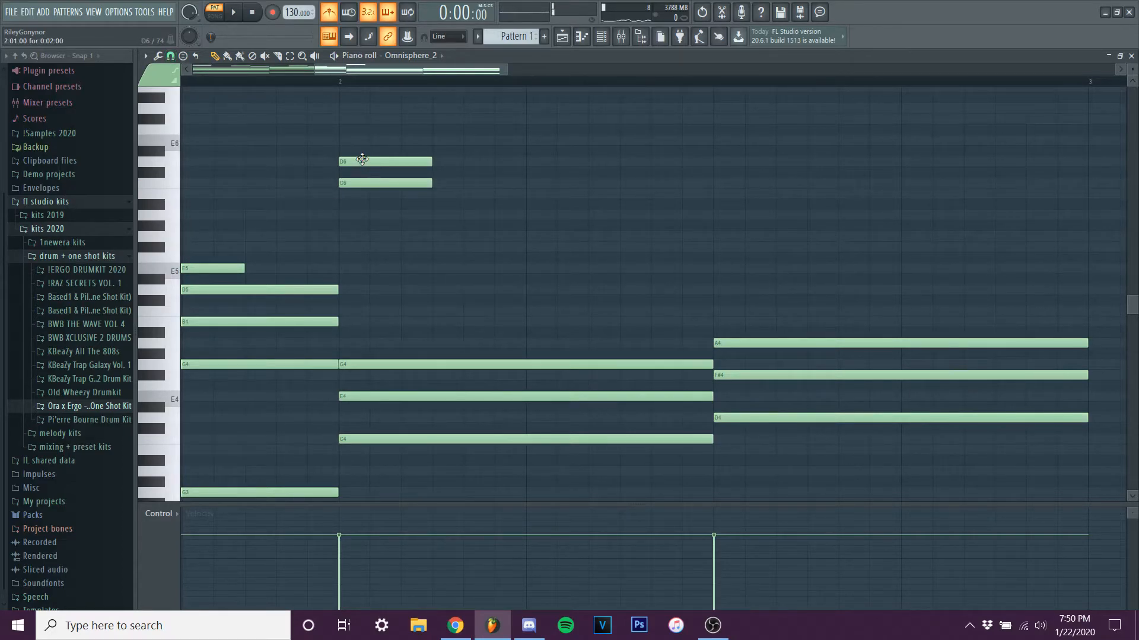
drag(363, 160, 390, 207)
drag(481, 172, 731, 172)
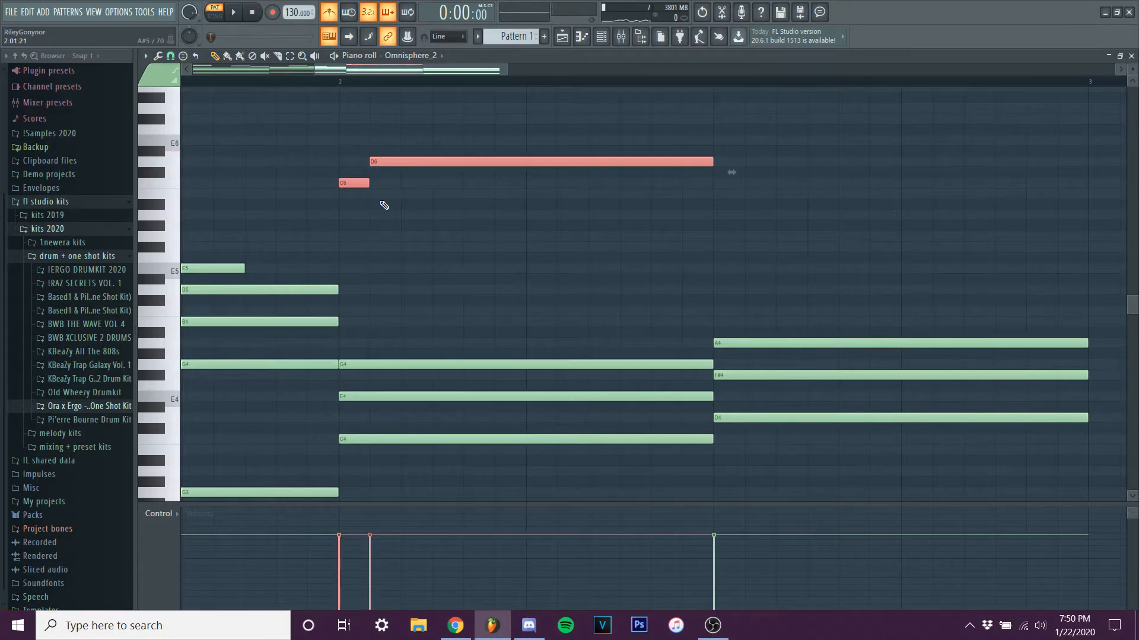
ctrl+click(396, 200)
Play the pattern from bar 1 and replay the C6 to D6 figure from the start of bar 2.
scroll(394, 216, down, 5)
scroll(380, 210, up, 3)
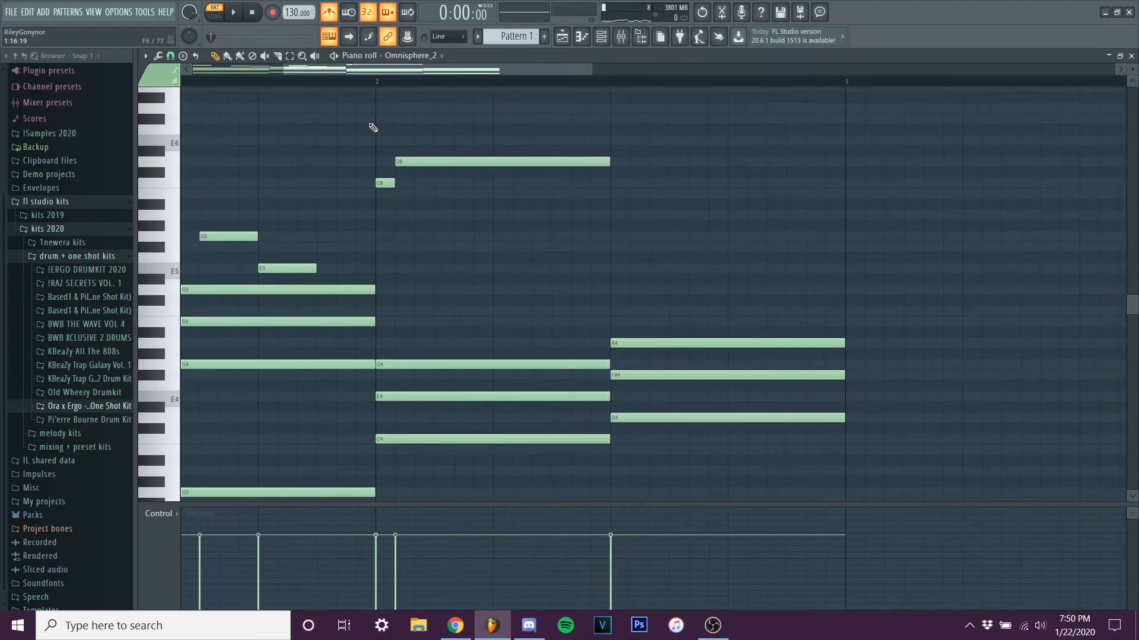
click(396, 81)
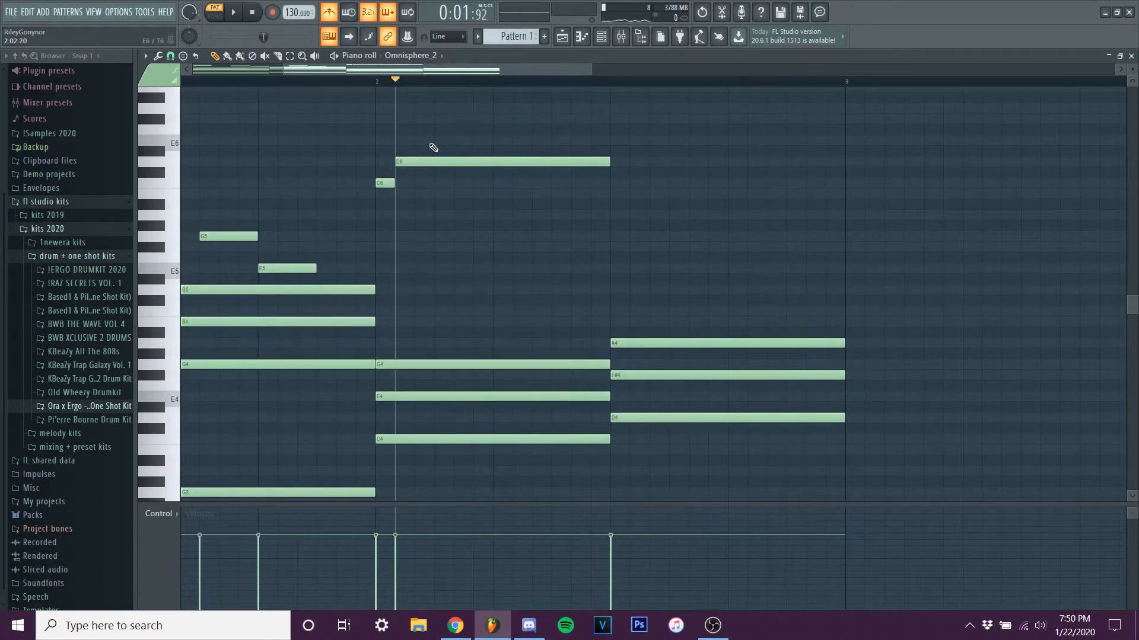
scroll(433, 148, down, 4)
key(space)
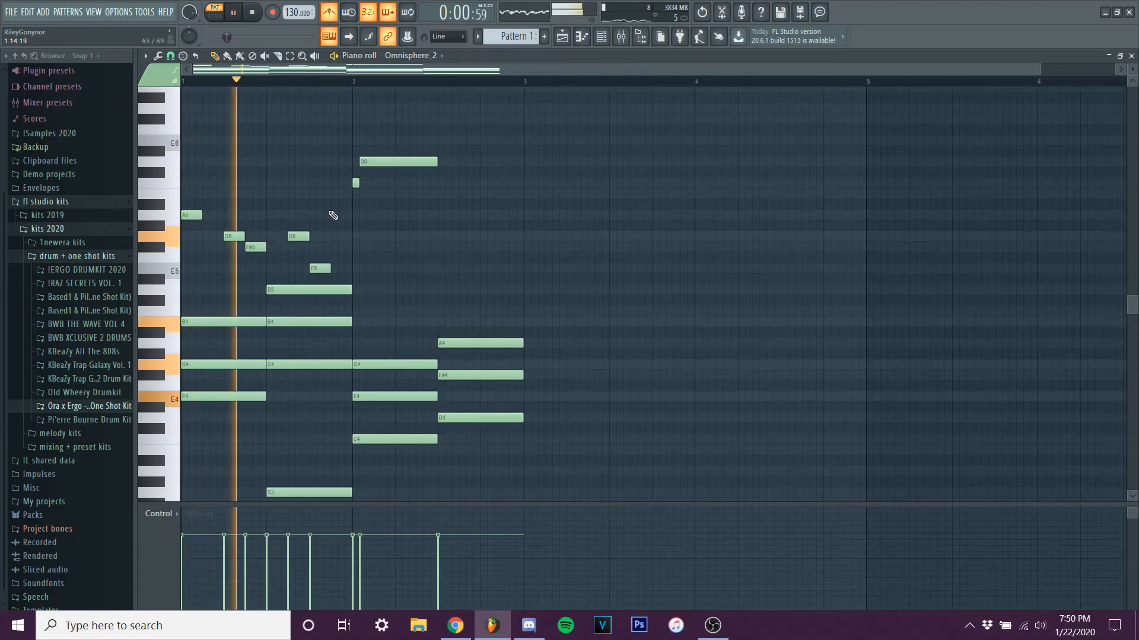
key(space)
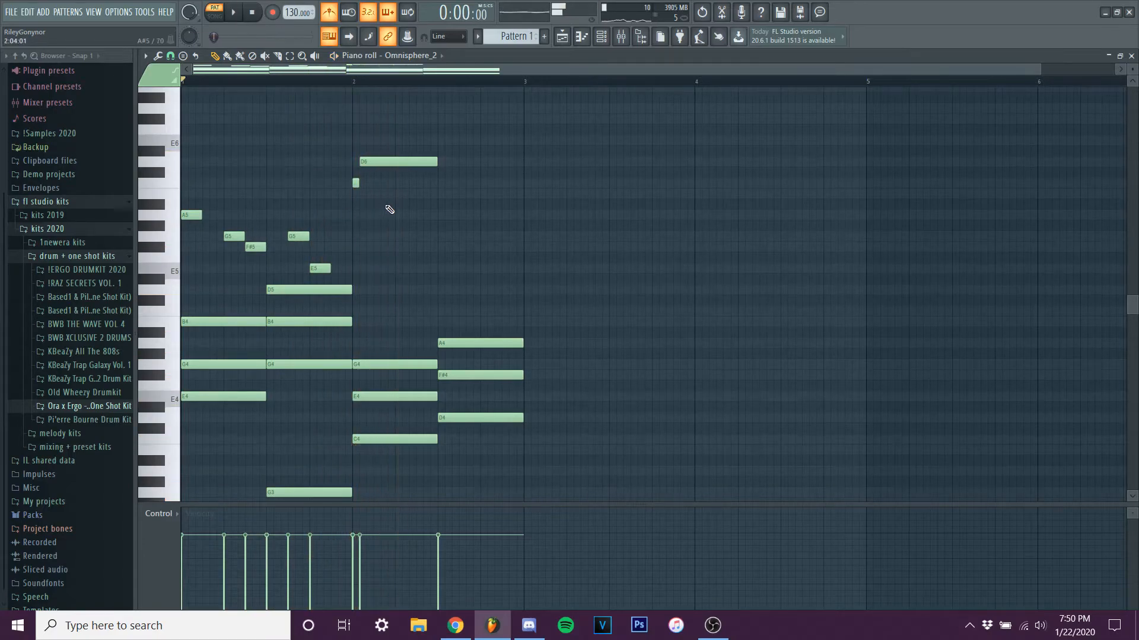
click(355, 81)
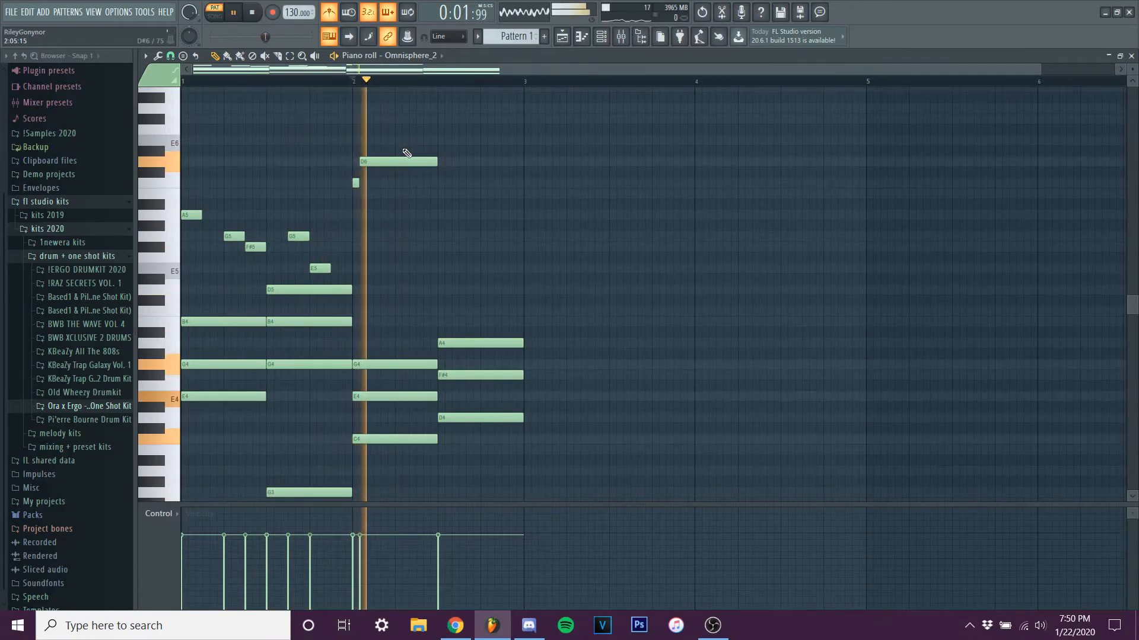
Lower the two bar 2 melody notes by an octave to C5 and D5, and add an E5 where the D chord starts.
drag(343, 123, 389, 215)
key(ctrl+Down)
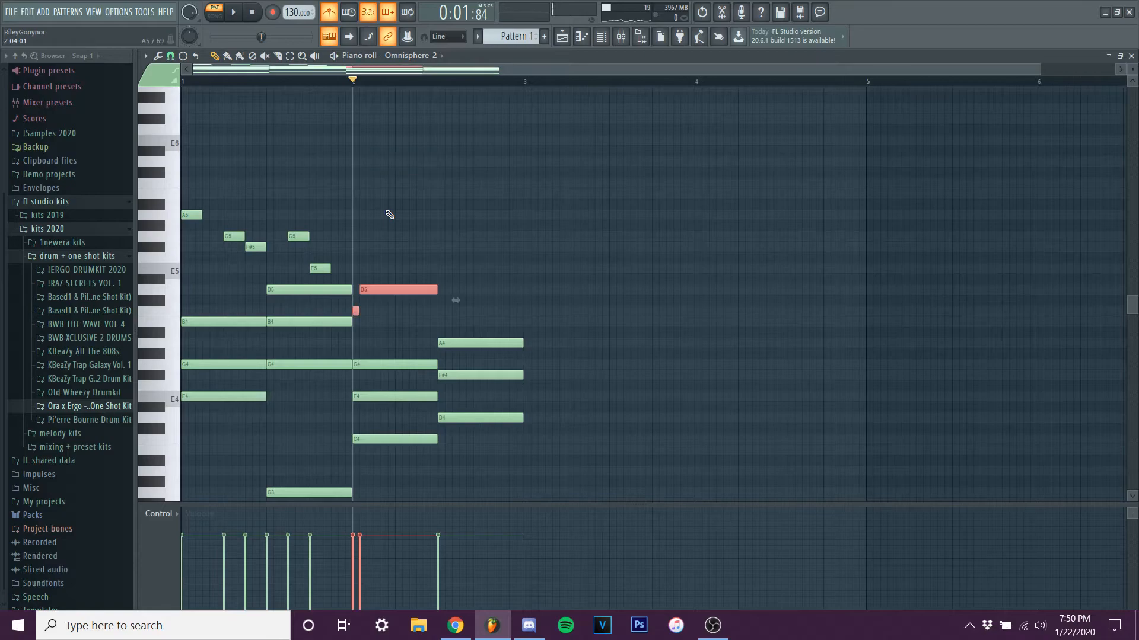
key(space)
key(space)
click(439, 268)
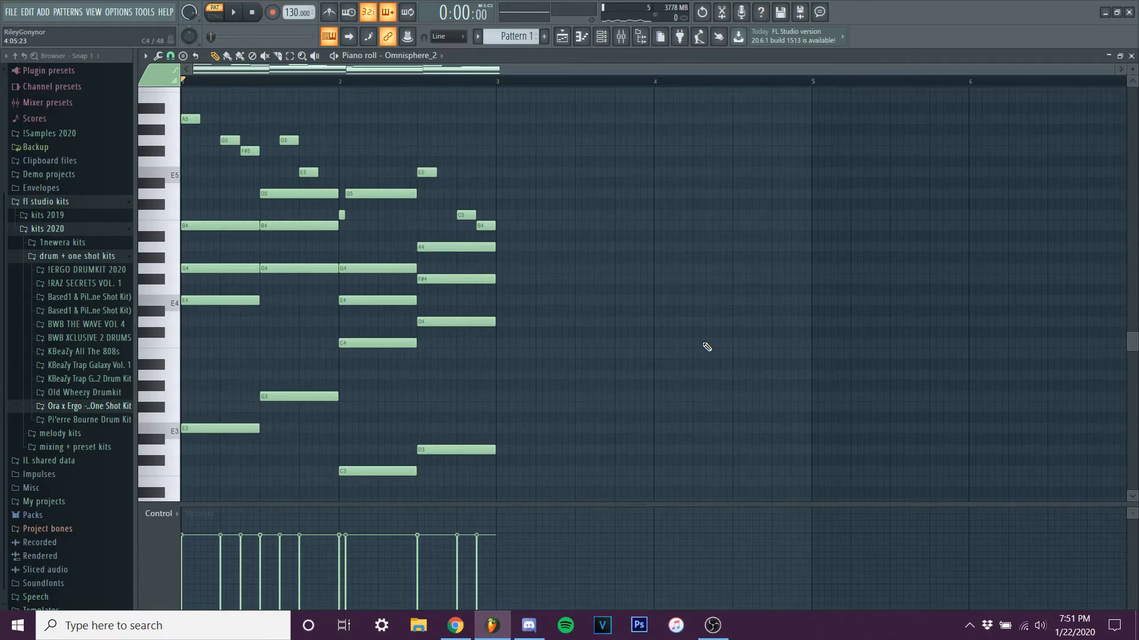
Load Fruity Parametric EQ 2 into effect slot 2 of the Master mixer track and enlarge its window.
click(621, 36)
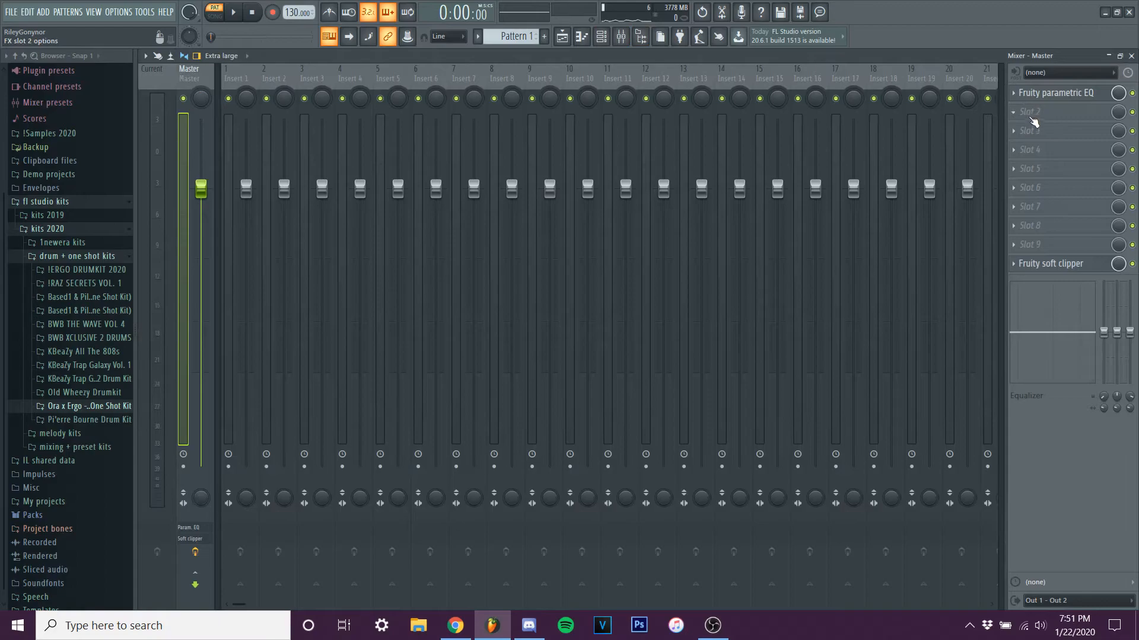
click(1034, 118)
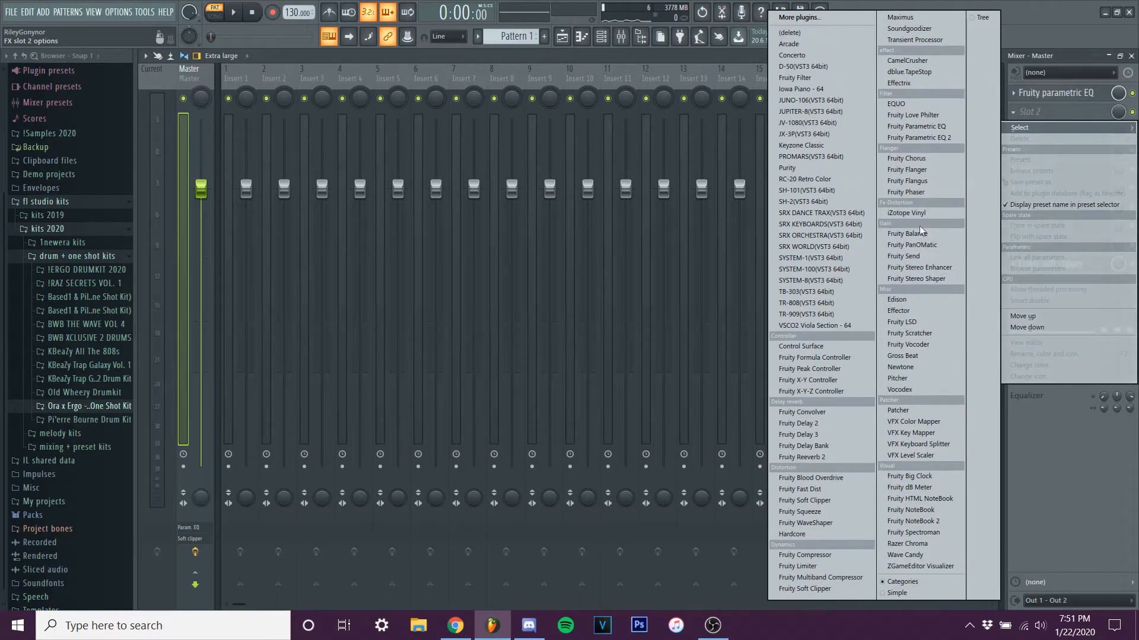
click(940, 137)
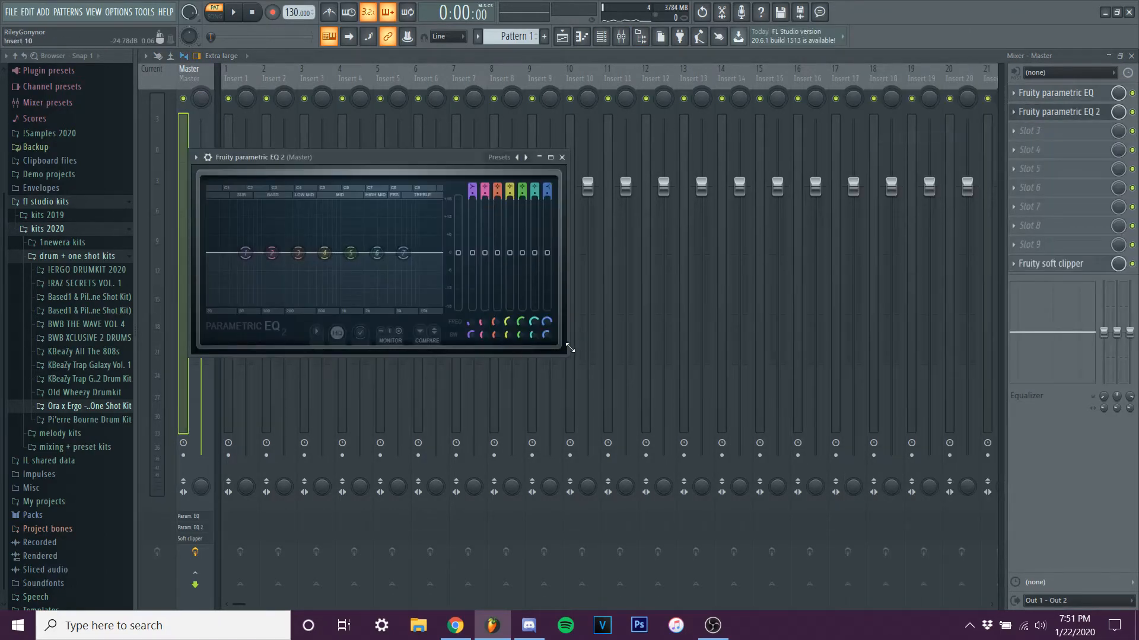
drag(569, 352, 894, 489)
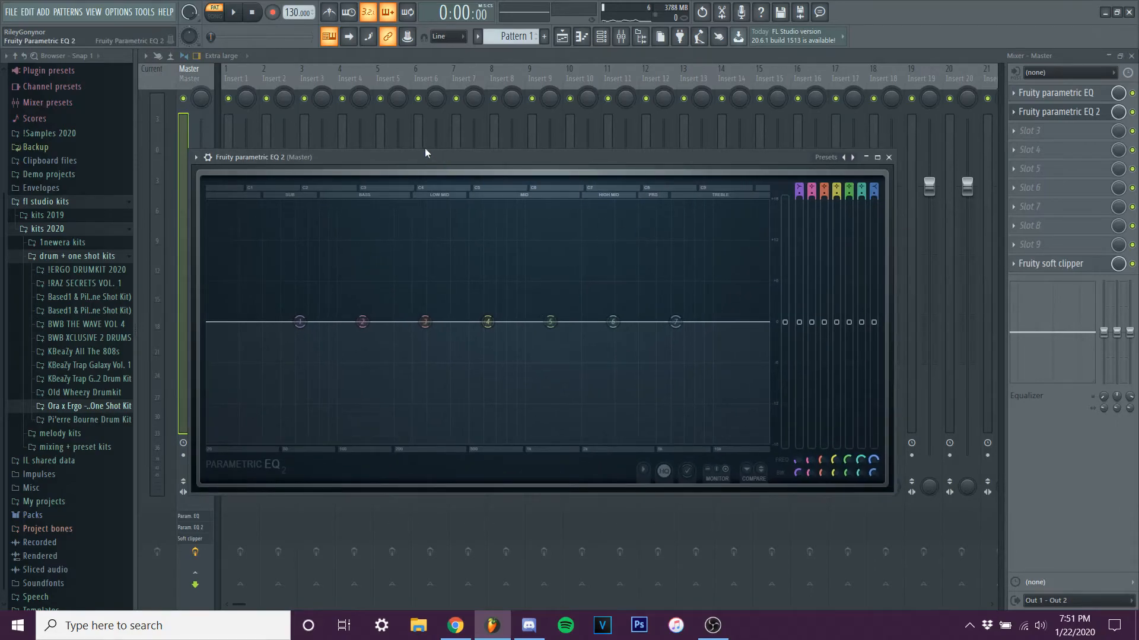
drag(427, 155, 400, 115)
drag(869, 452, 967, 499)
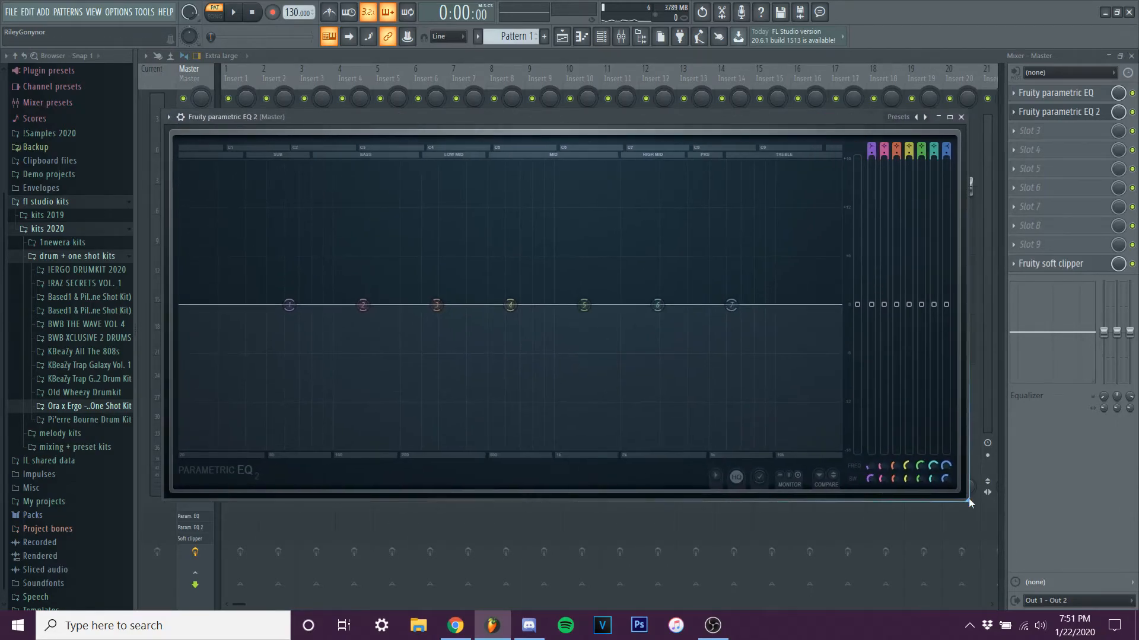
Play the pattern and examine its frequency spectrum in Fruity Parametric EQ 2.
key(space)
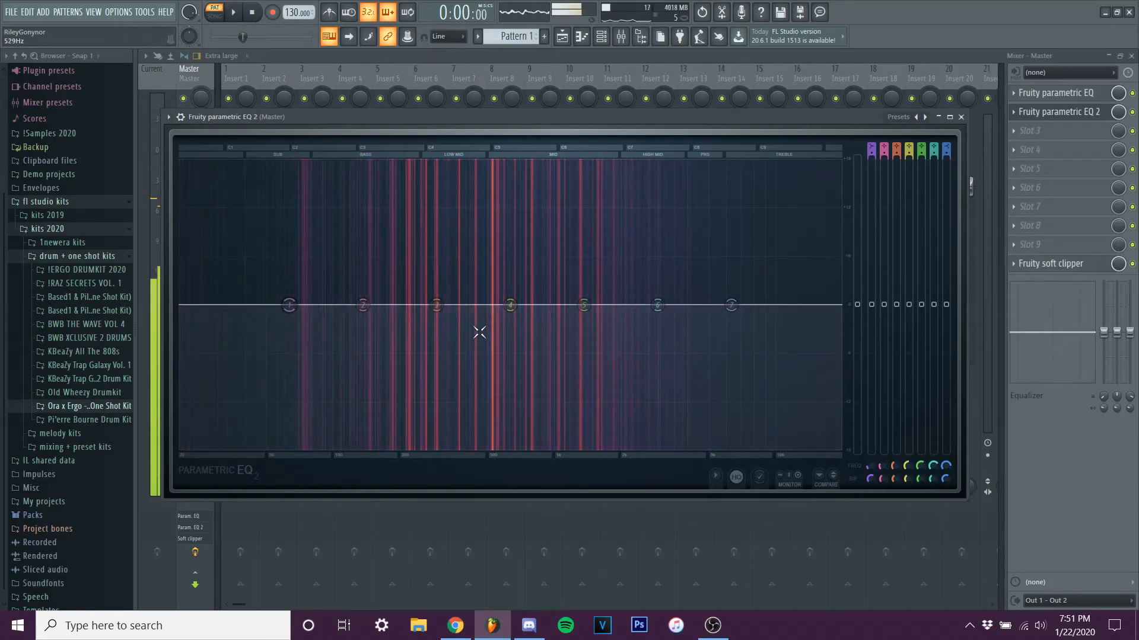
key(space)
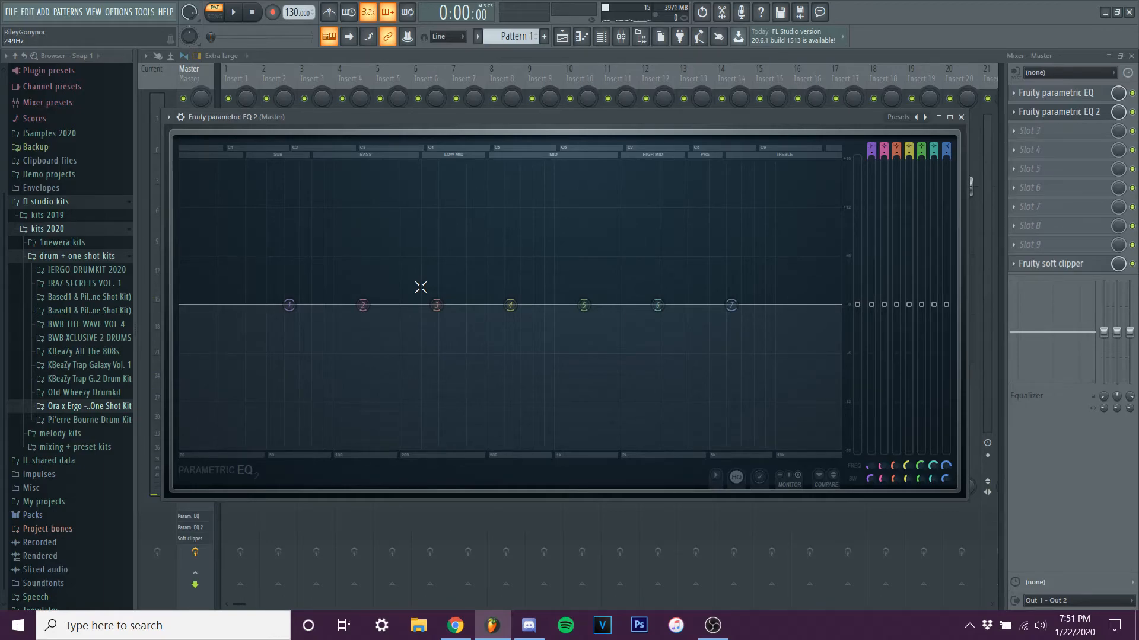
key(space)
Try a slight boost on EQ band 4 during playback, reset the band and stop playback.
mouse_move(510, 304)
mouse_down()
mouse_move(508, 247)
mouse_move(519, 296)
mouse_up()
right_click(519, 293)
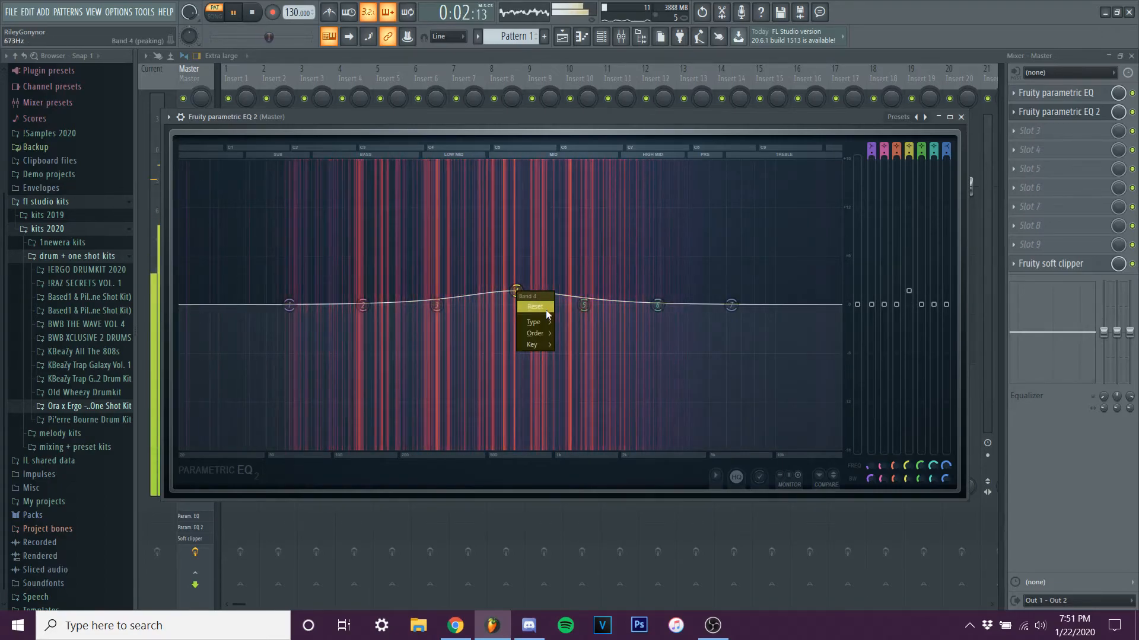
click(545, 310)
key(space)
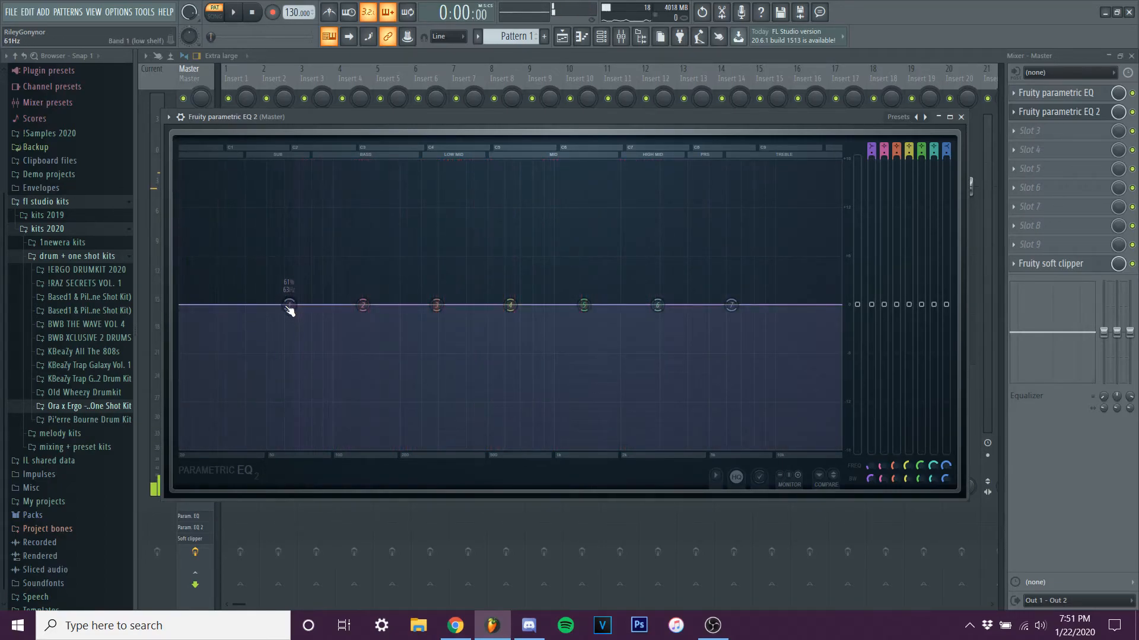
Close the EQ, select the E3, G3, C3 and D3 bass notes in the piano roll and lower their velocity strongly.
click(962, 117)
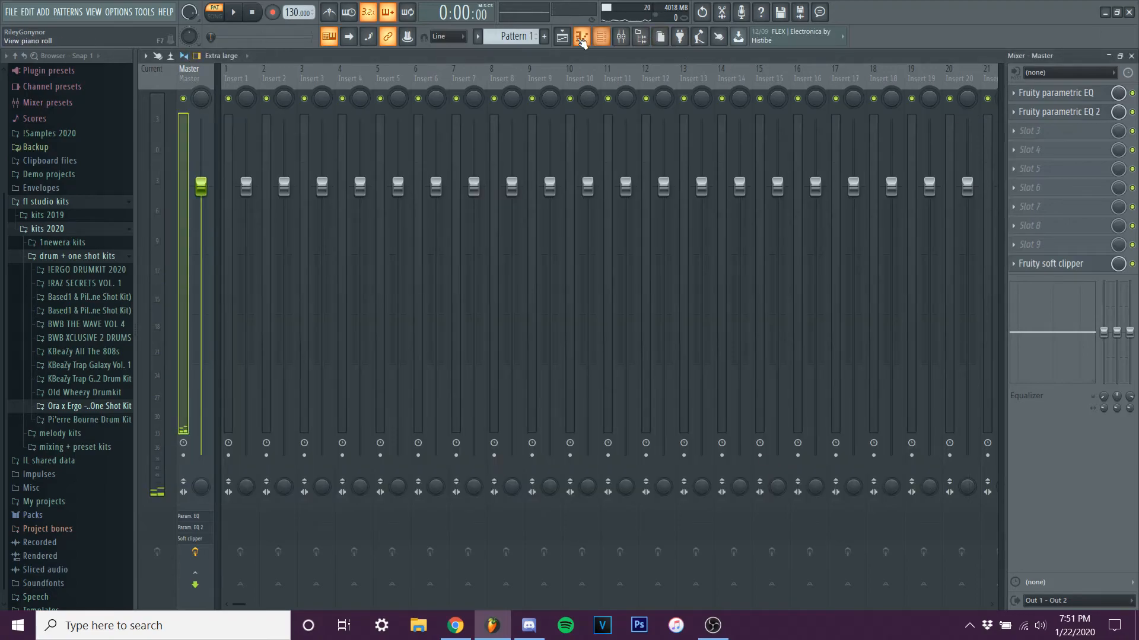
click(581, 36)
drag(156, 234, 153, 337)
scroll(460, 287, down, 10)
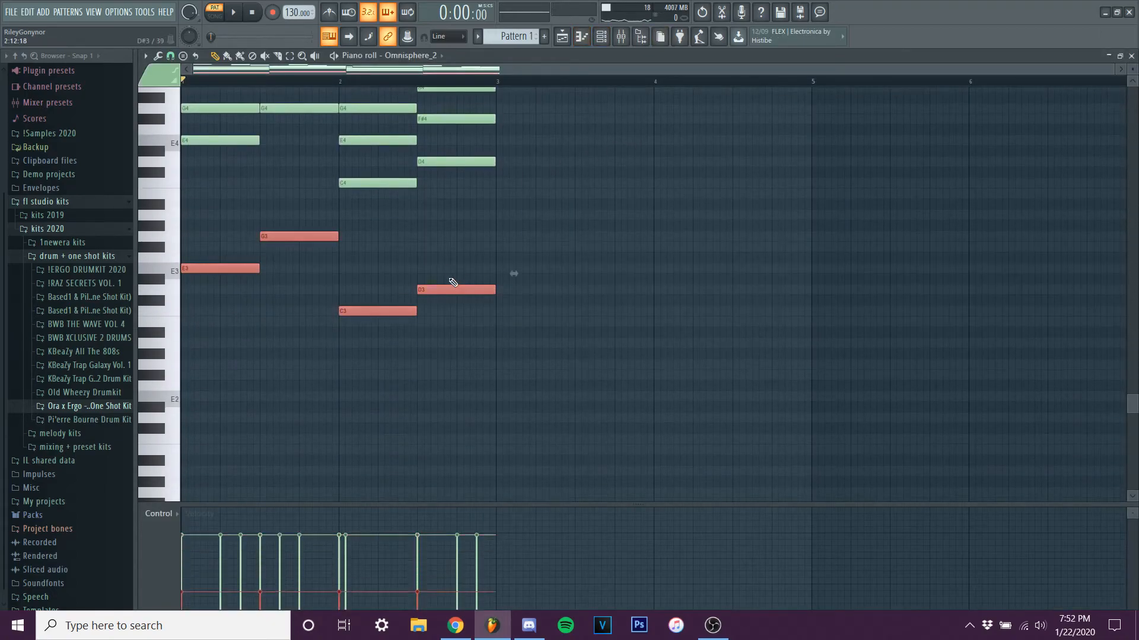
Play the pattern with the quiet bass notes and examine the low end of the Master EQ's spectrum.
click(618, 42)
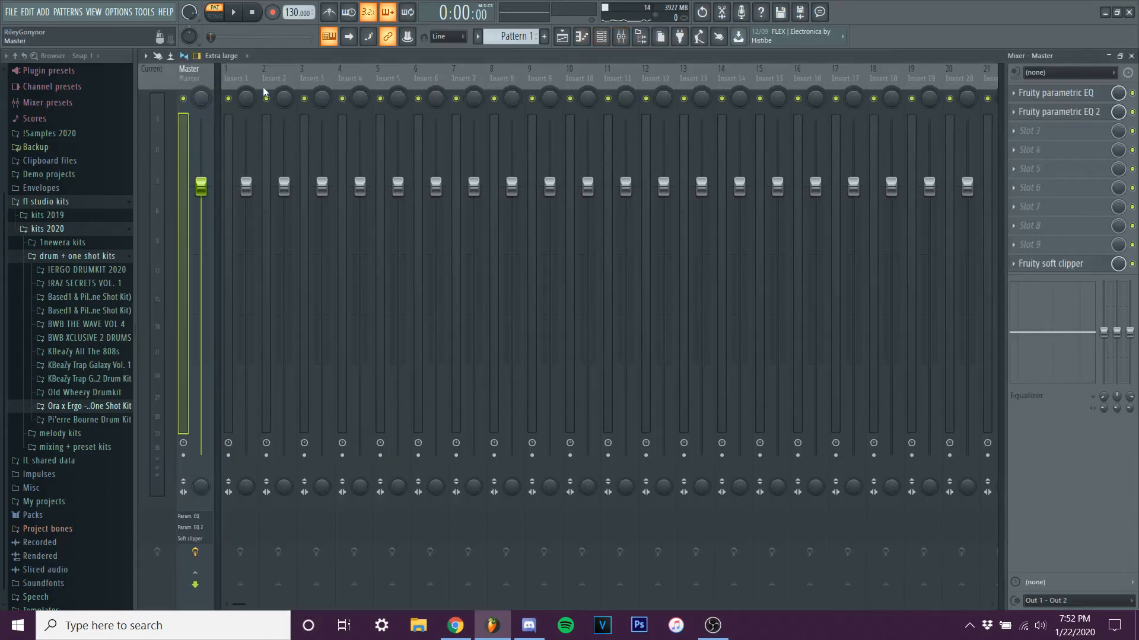
click(1056, 111)
key(space)
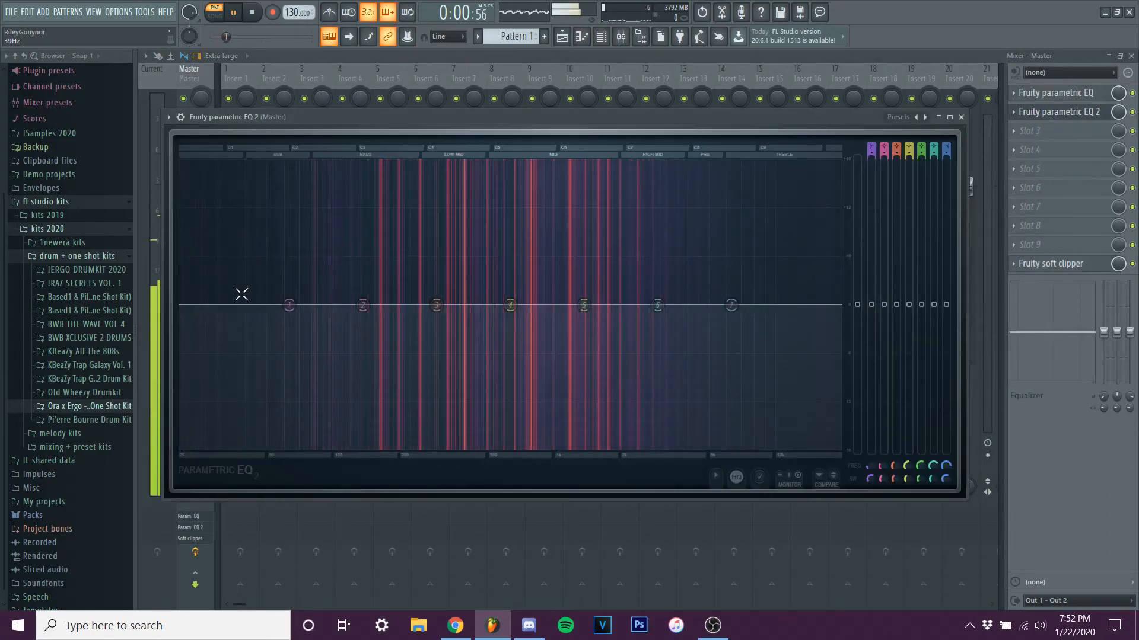
key(space)
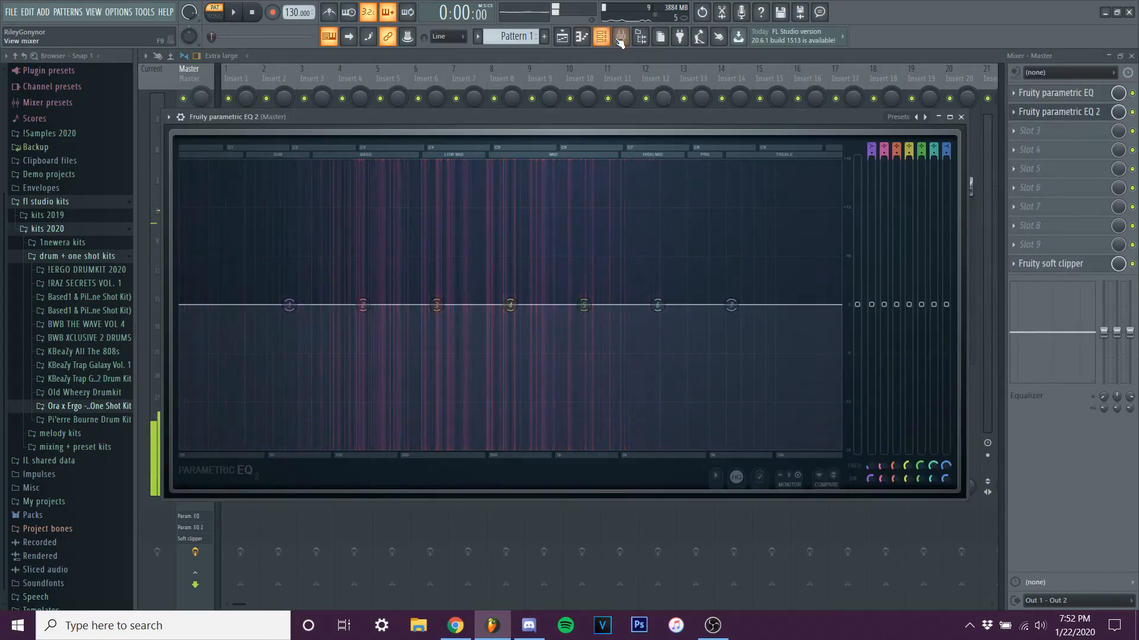
Raise the bass notes' velocity to nearly the other notes' level and check the low end in the Master EQ during playback.
click(619, 39)
click(582, 36)
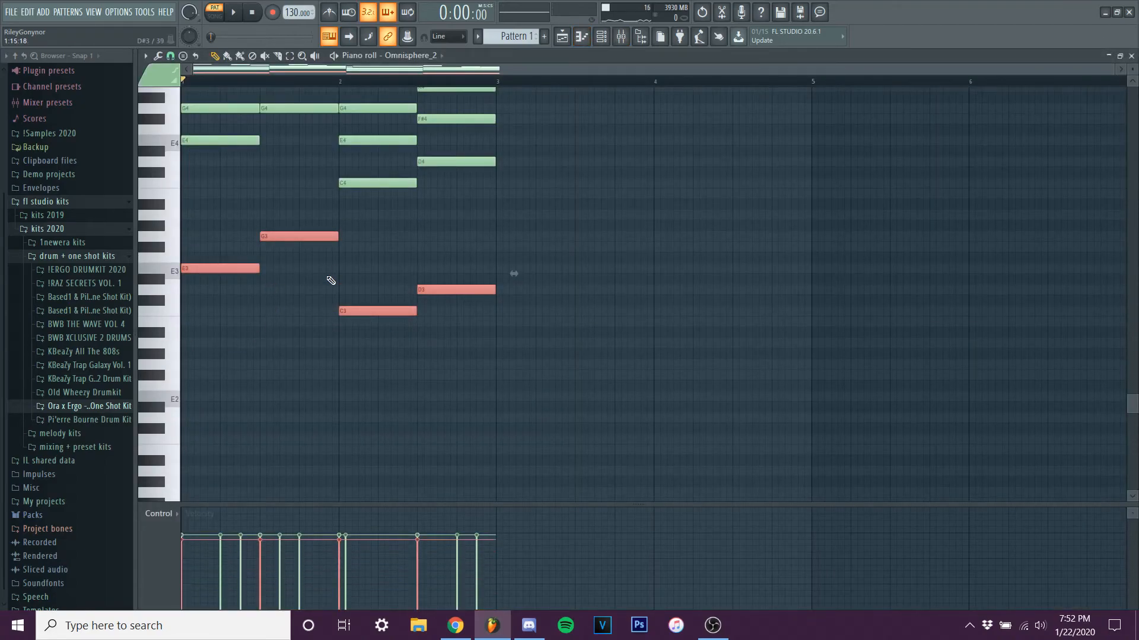
click(621, 36)
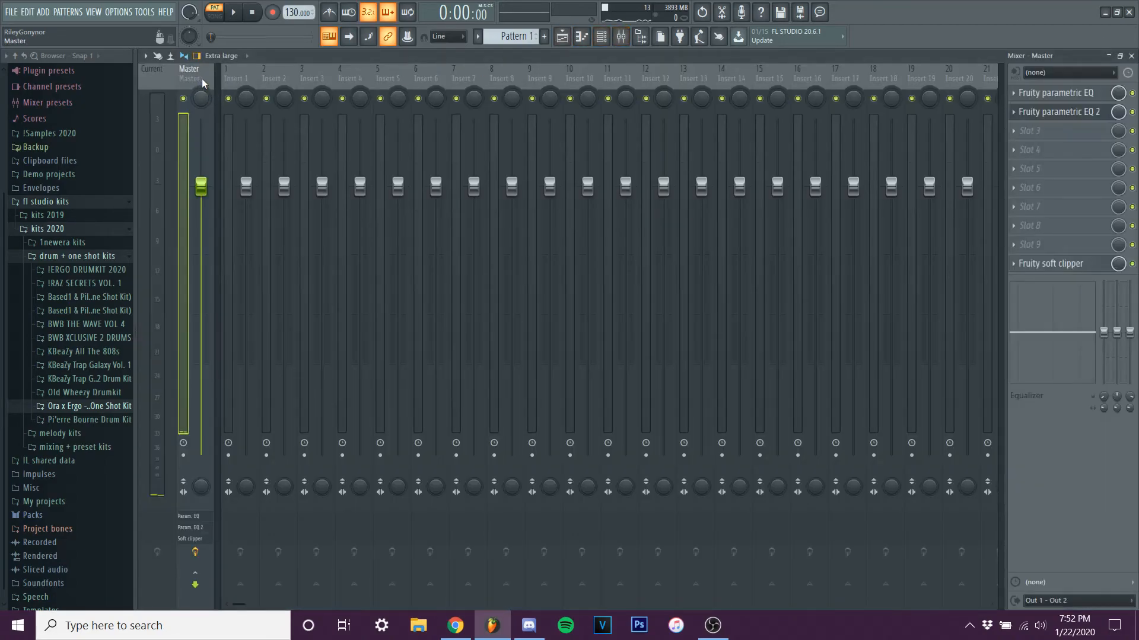
key(space)
click(1059, 111)
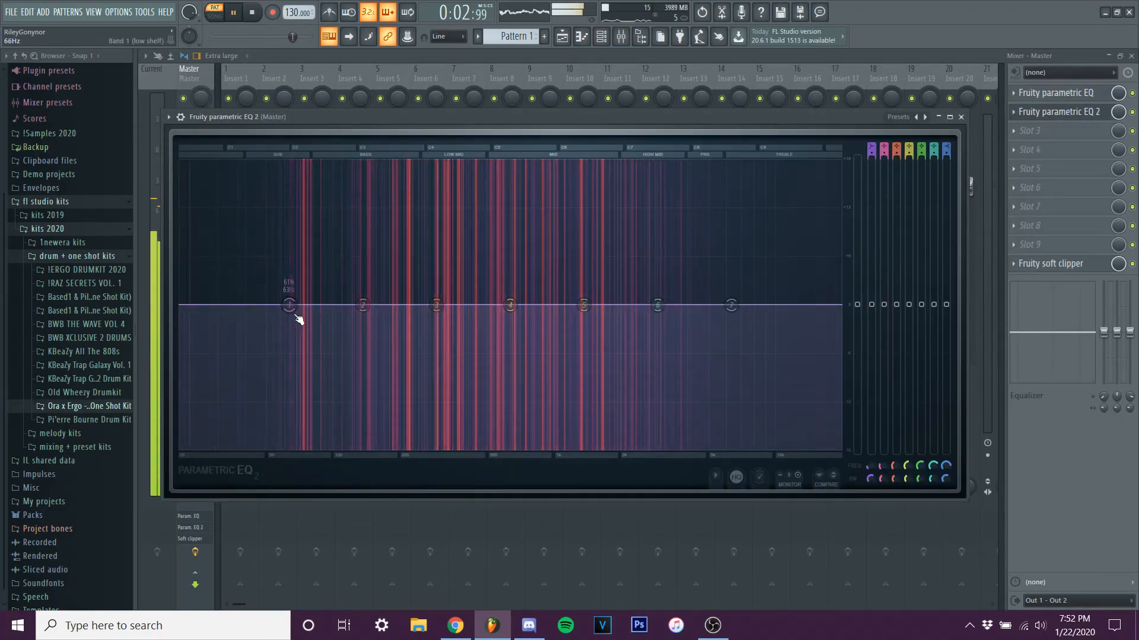
key(space)
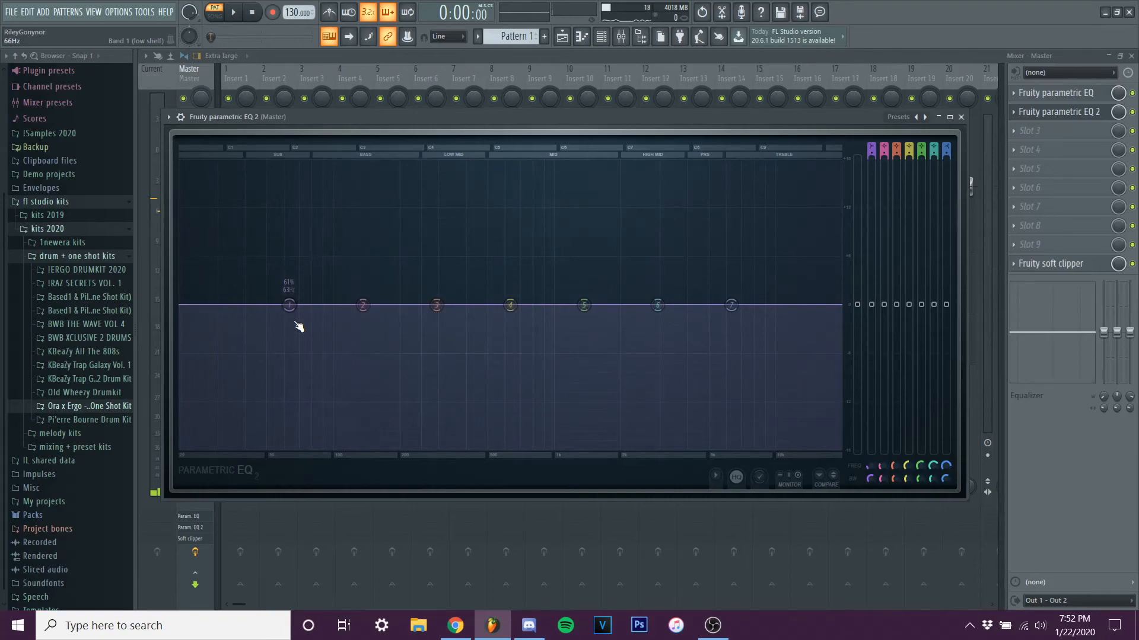
Try moving the high-shelf band 7 of the Master EQ and undo the adjustment.
mouse_move(727, 309)
mouse_down()
mouse_move(730, 281)
mouse_move(733, 304)
mouse_up()
key(ctrl+z)
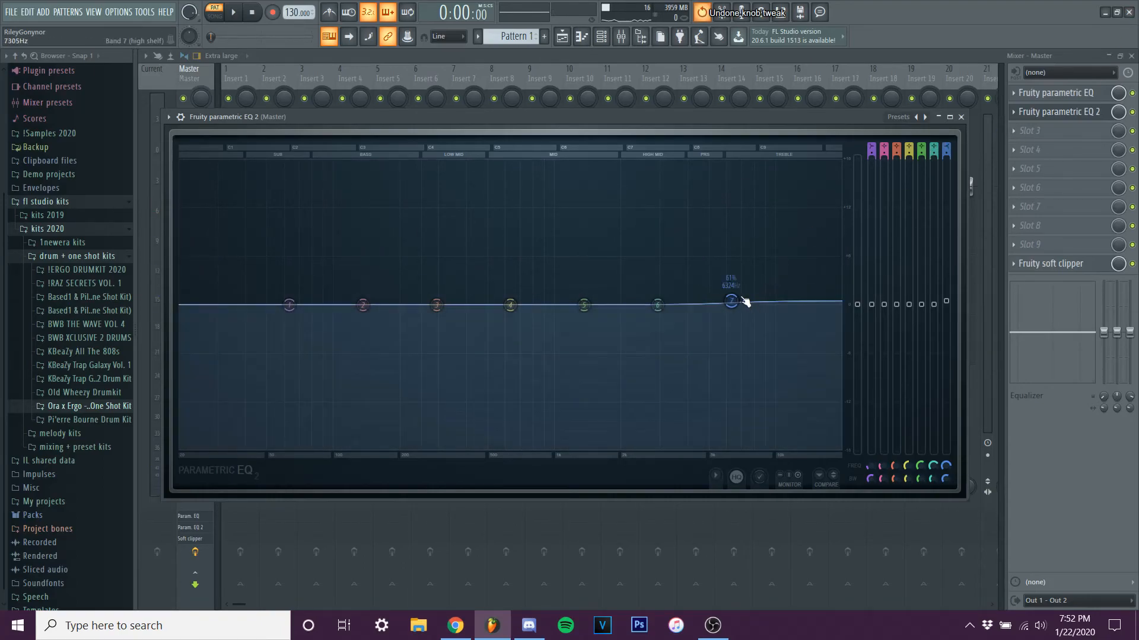